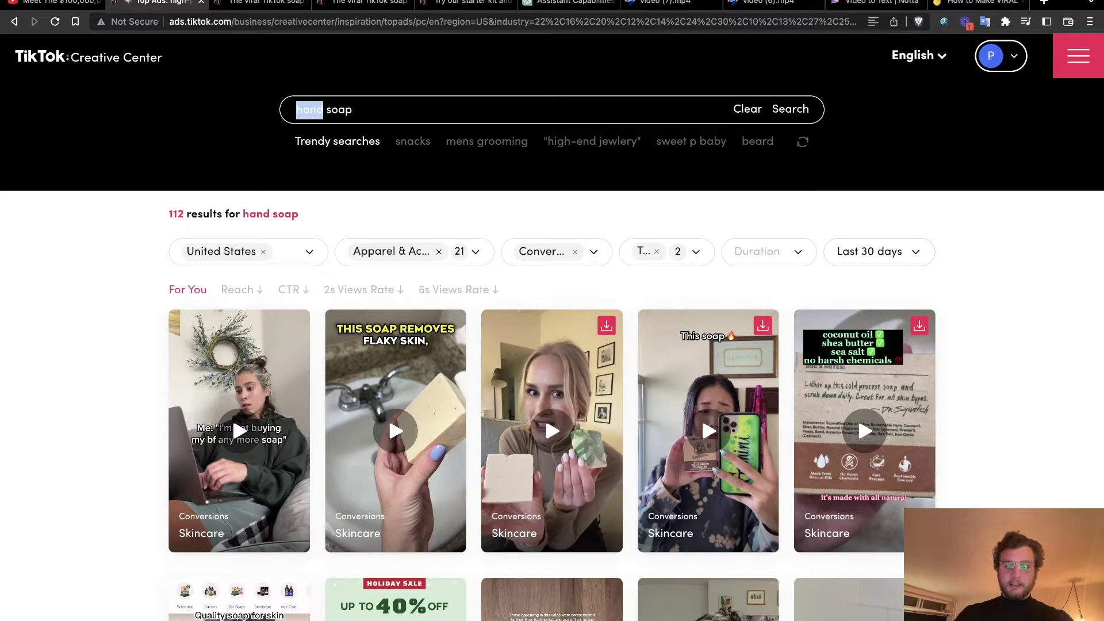
# Search the top ads for "Mens soap" and review the region, industry, objective and ad-type filters.
pyautogui.write('Mens')
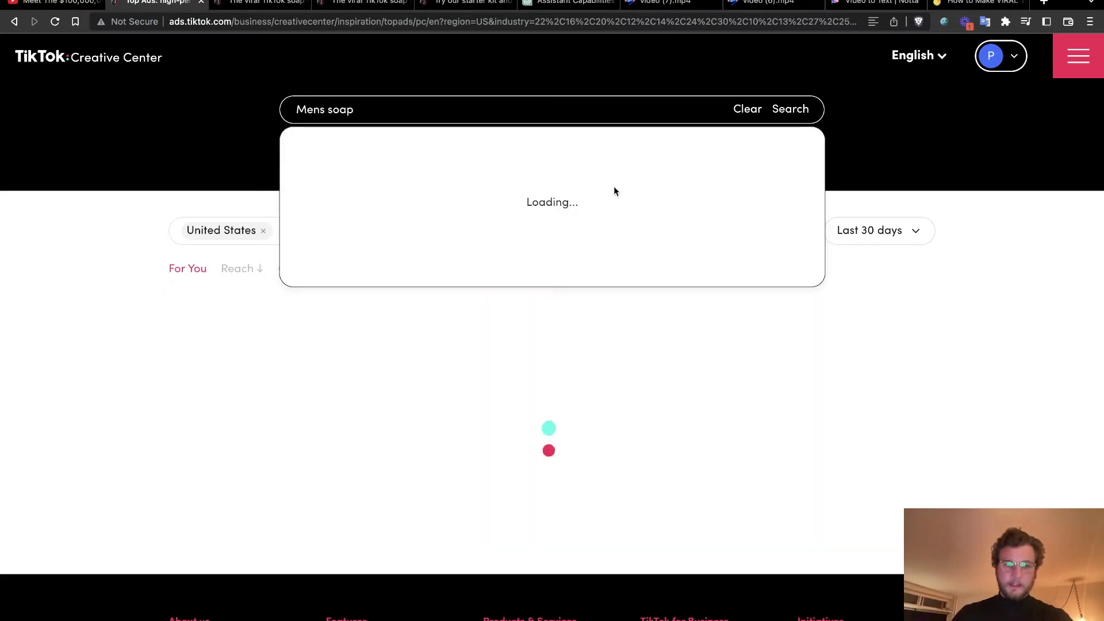
pyautogui.press('Return')
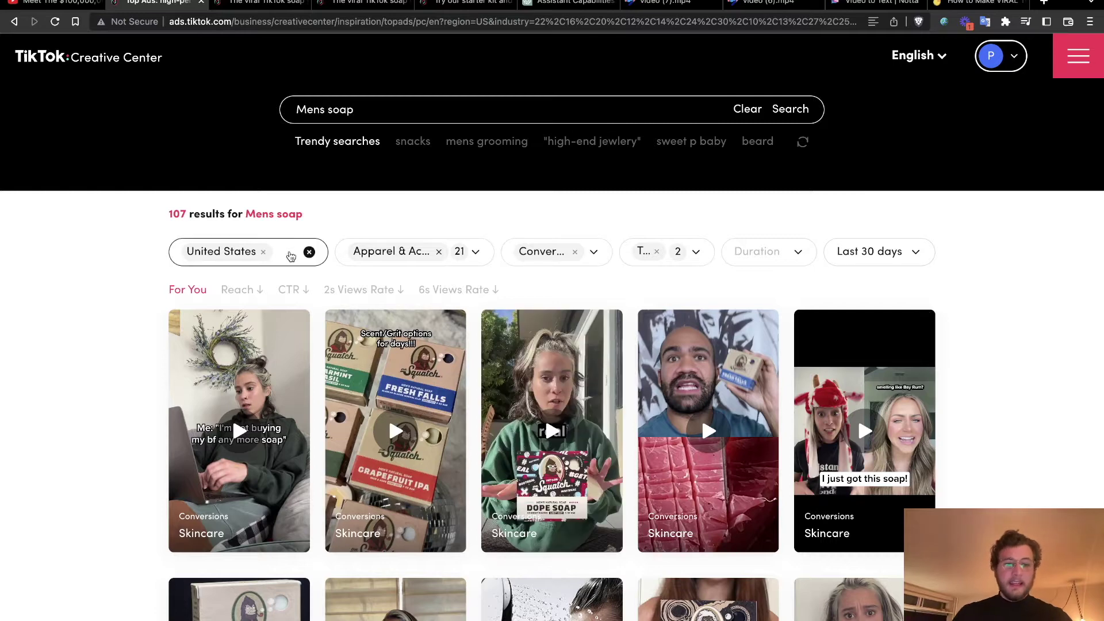
pyautogui.click(287, 259)
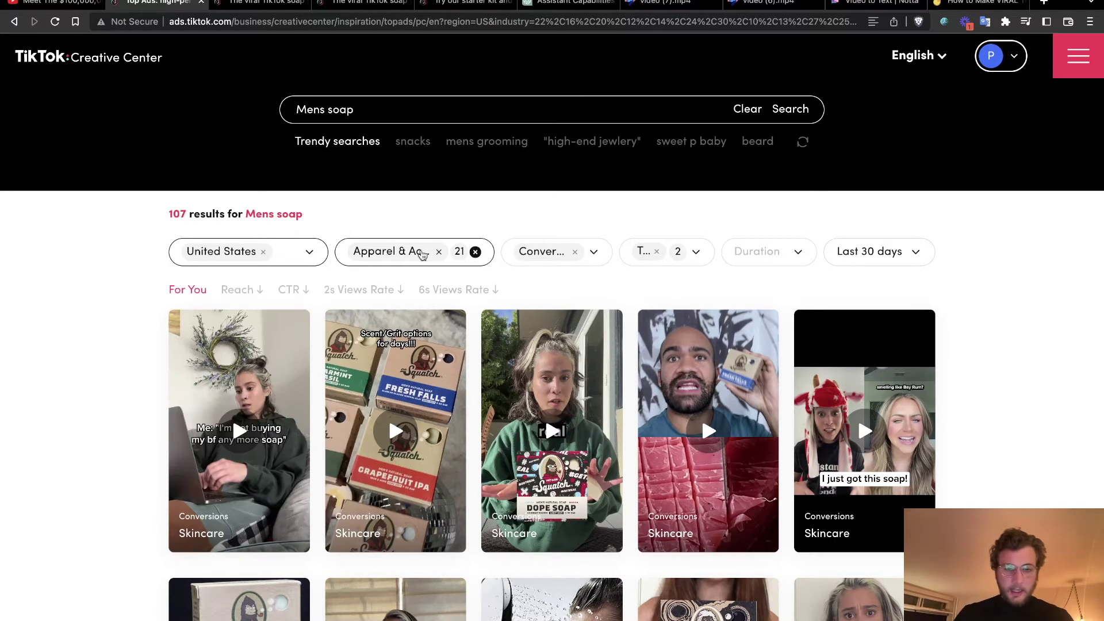
pyautogui.click(472, 253)
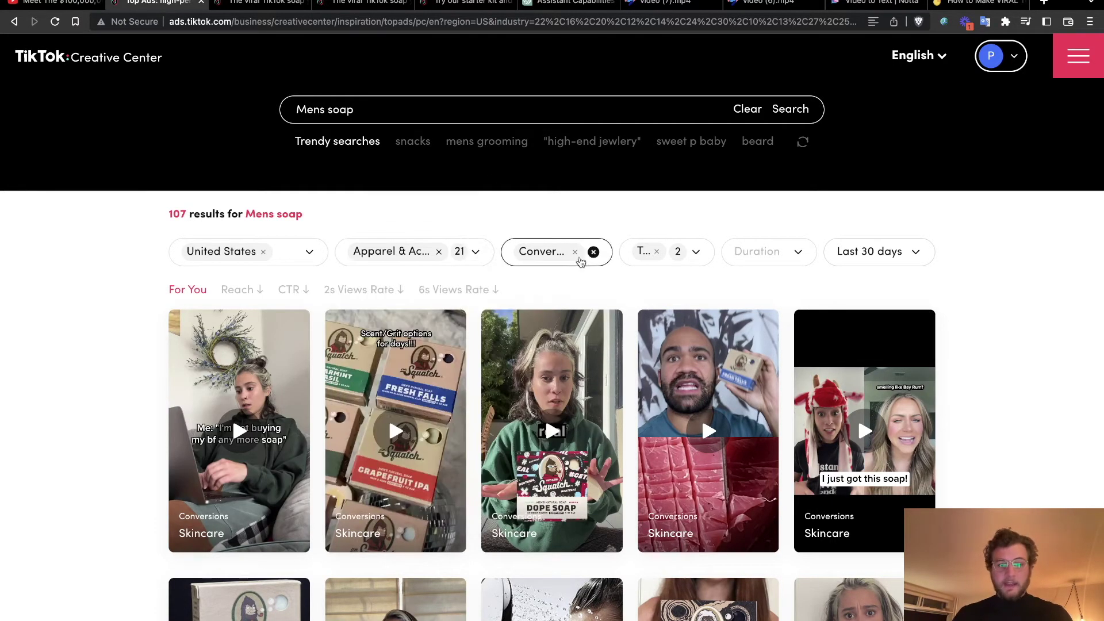
pyautogui.click(585, 255)
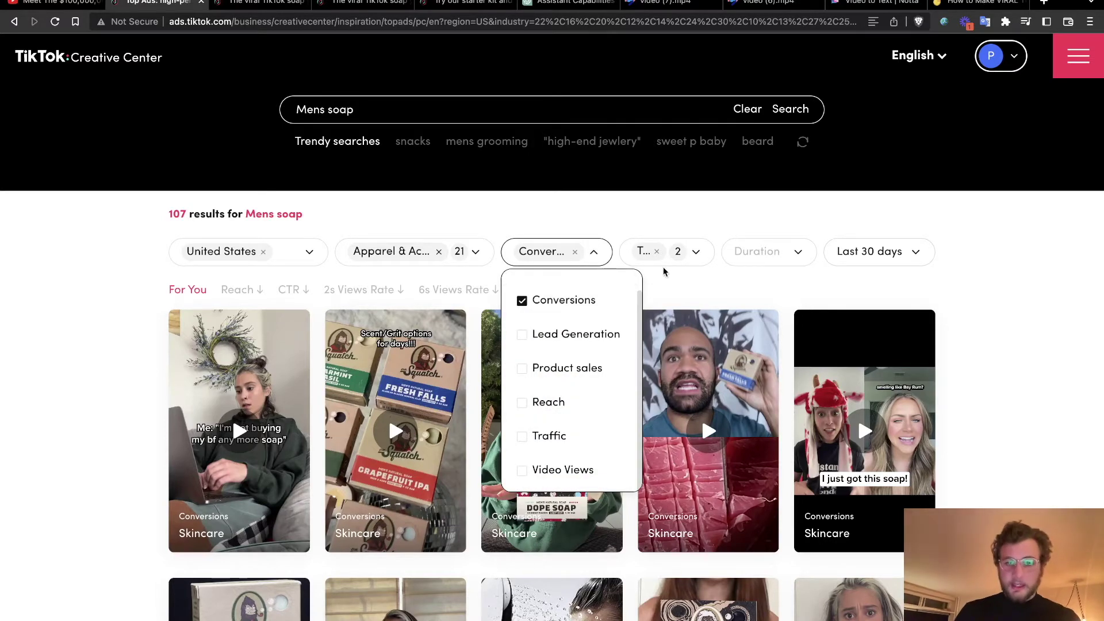
pyautogui.click(680, 258)
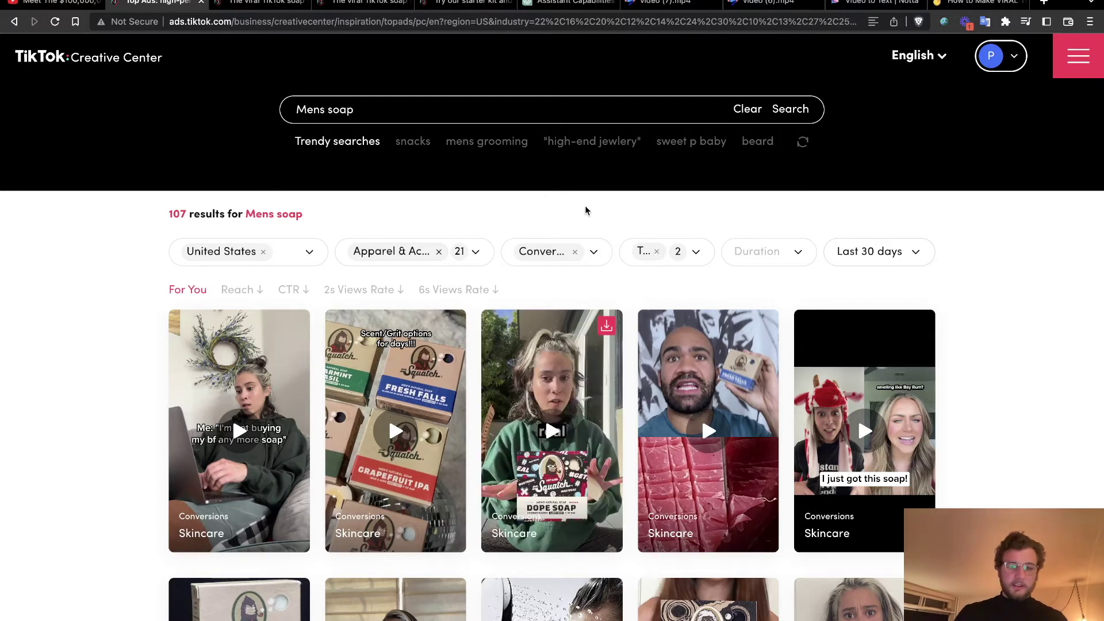
# Look up the TikTok Ads Video Downloader among the installed browser extensions.
pyautogui.scroll(-1, 639, 211)
pyautogui.scroll(-2, 640, 211)
pyautogui.scroll(6, 636, 209)
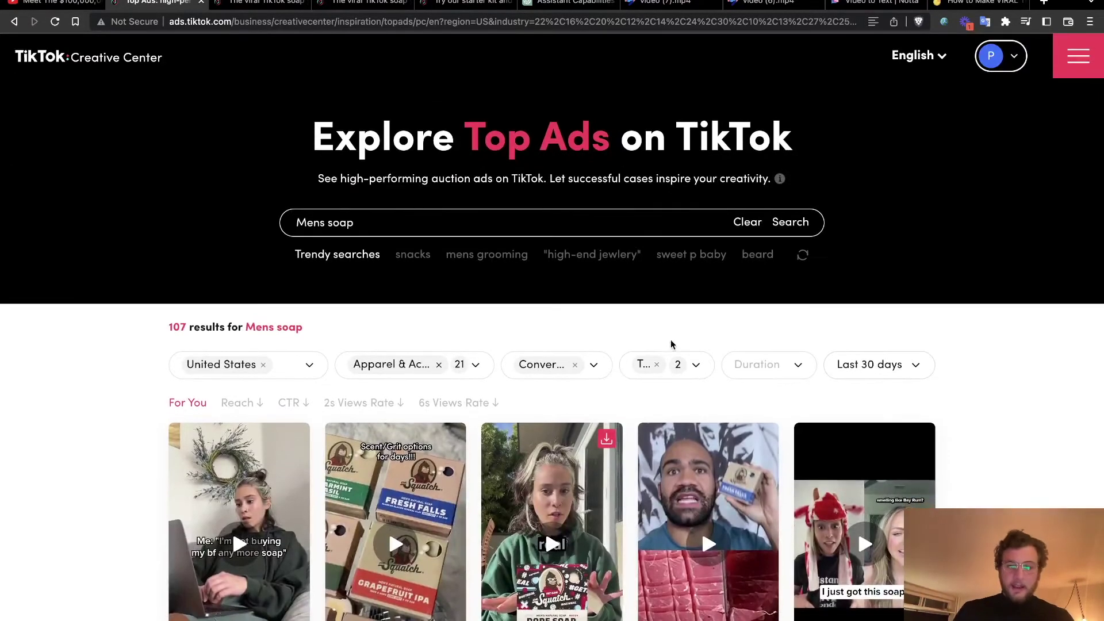
pyautogui.click(1006, 22)
pyautogui.scroll(-2, 947, 187)
pyautogui.scroll(-2, 947, 187)
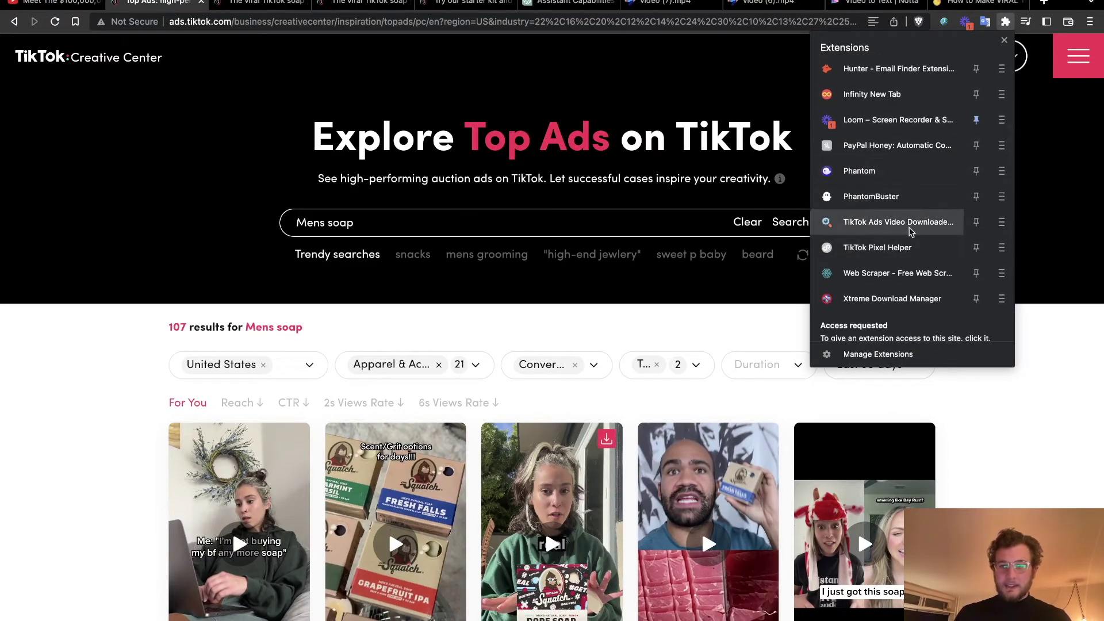
pyautogui.click(1015, 406)
# Open the analytics page of the "Scent/Grit options for days!!!" soap ad.
pyautogui.moveTo(608, 442)
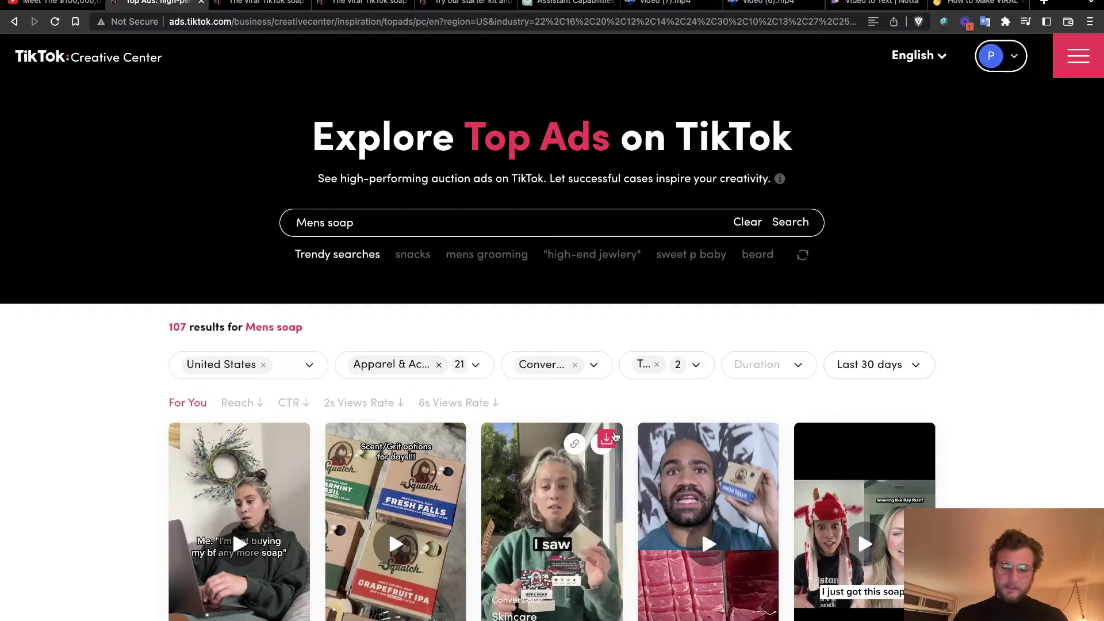
pyautogui.scroll(-1, 611, 408)
pyautogui.moveTo(643, 434)
pyautogui.moveTo(405, 421)
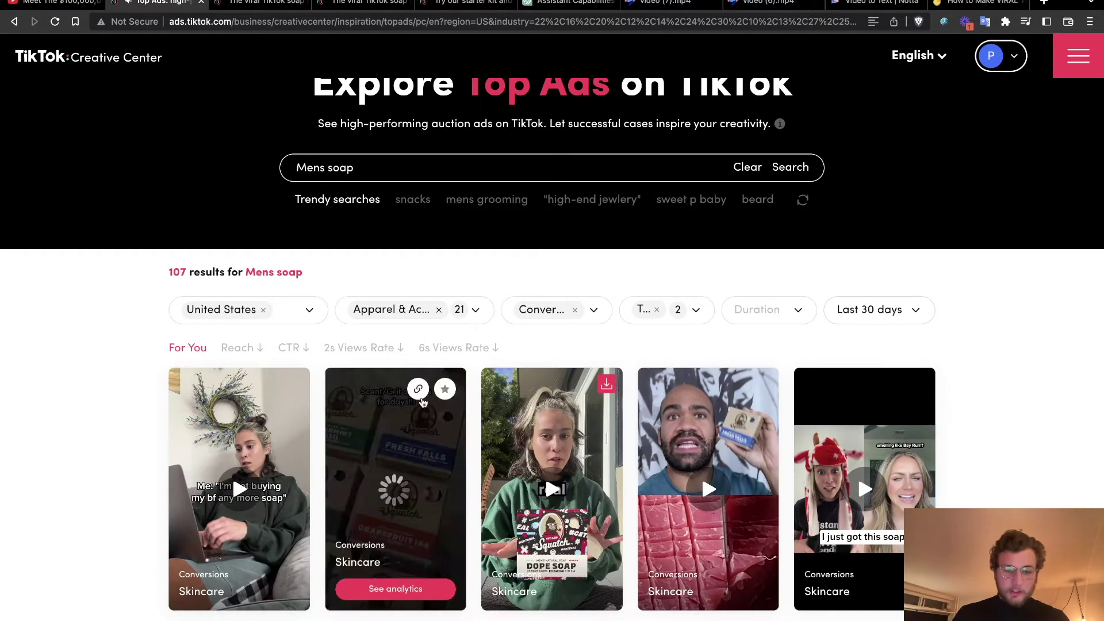
pyautogui.click(405, 421)
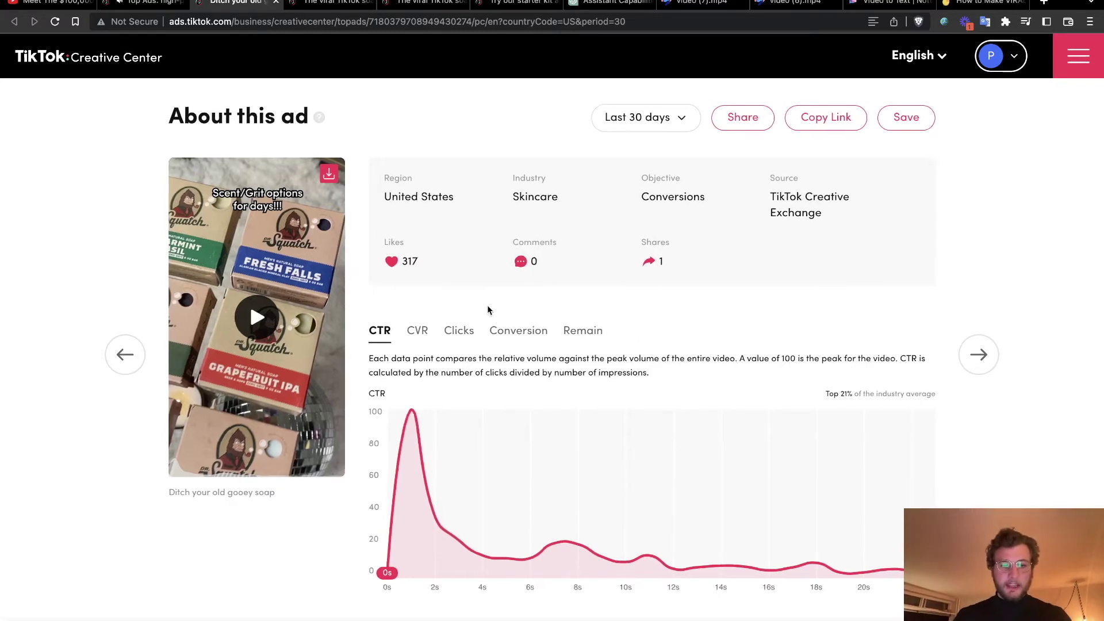
# View the Conversion chart of the ad "The Viral TikTok Soap You Have To Try".
pyautogui.click(976, 352)
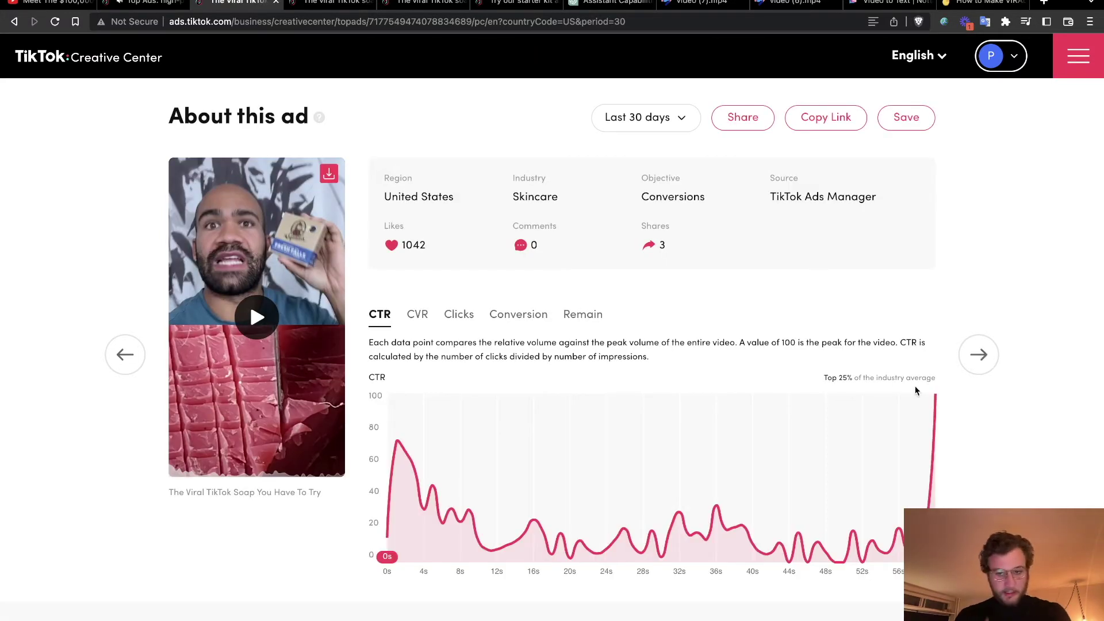
pyautogui.click(520, 318)
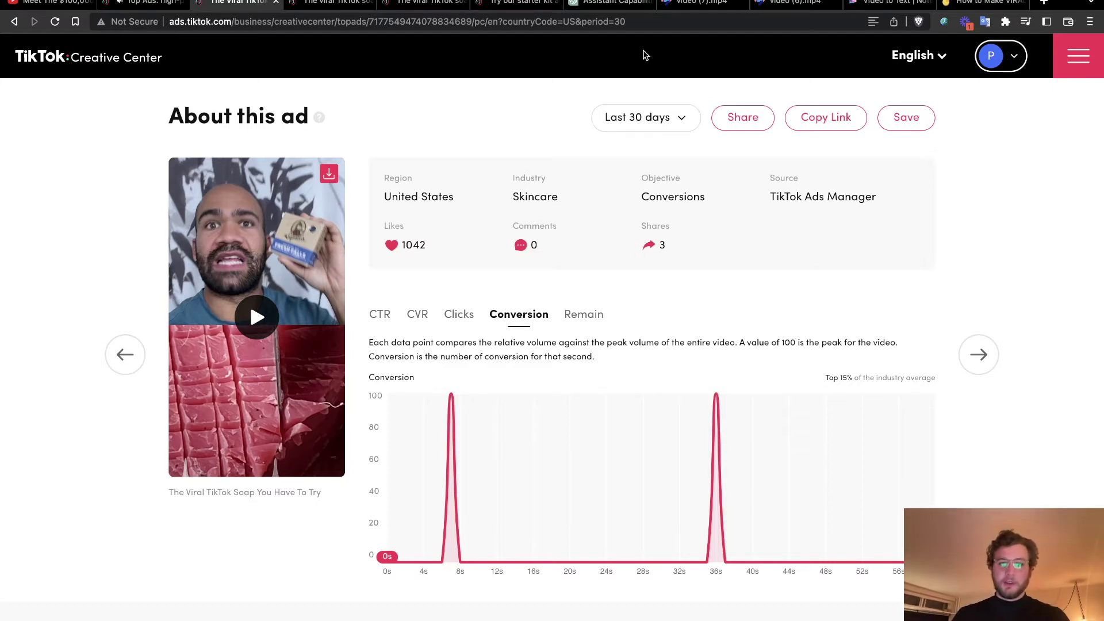
# Switch to Happy Scribe and review the ad transcripts of video (7).mp4 and video (6).mp4.
pyautogui.click(699, 3)
pyautogui.click(180, 59)
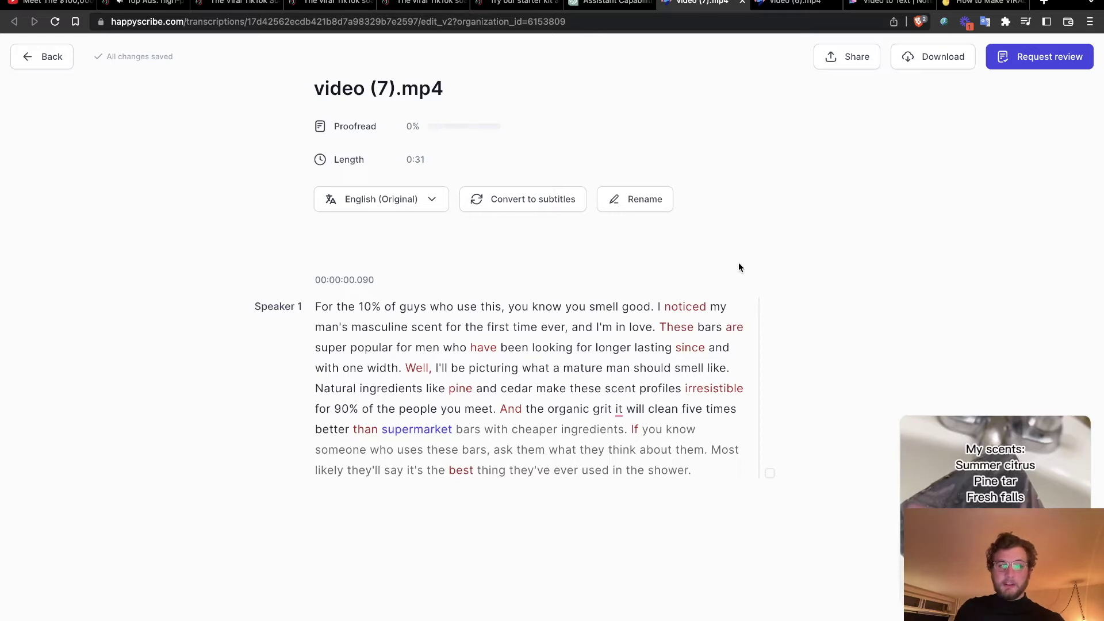
pyautogui.click(774, 4)
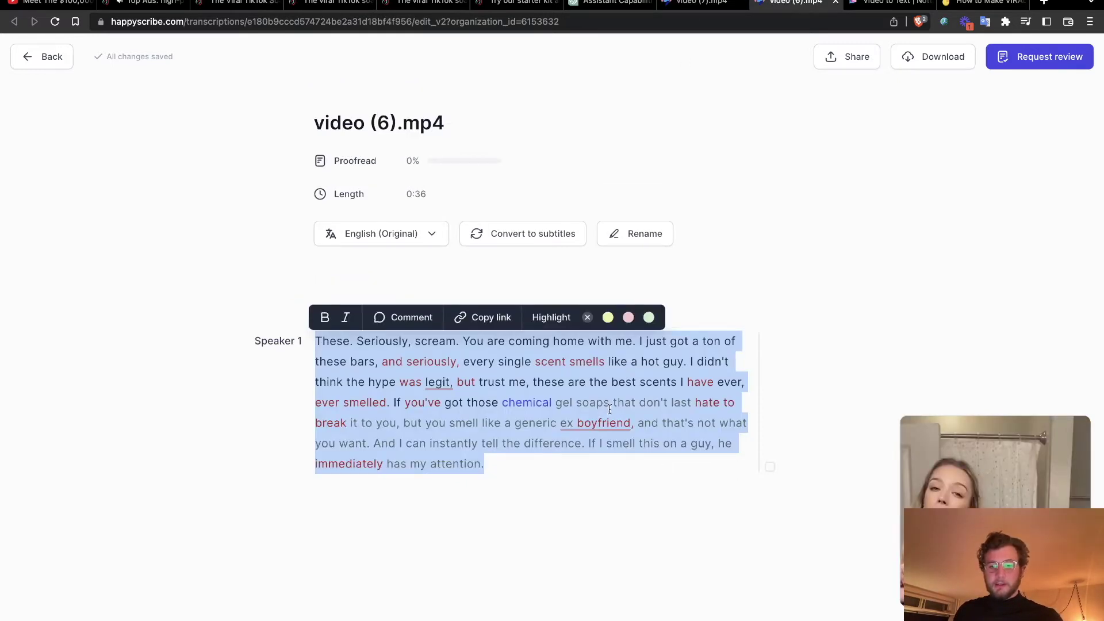
pyautogui.click(702, 2)
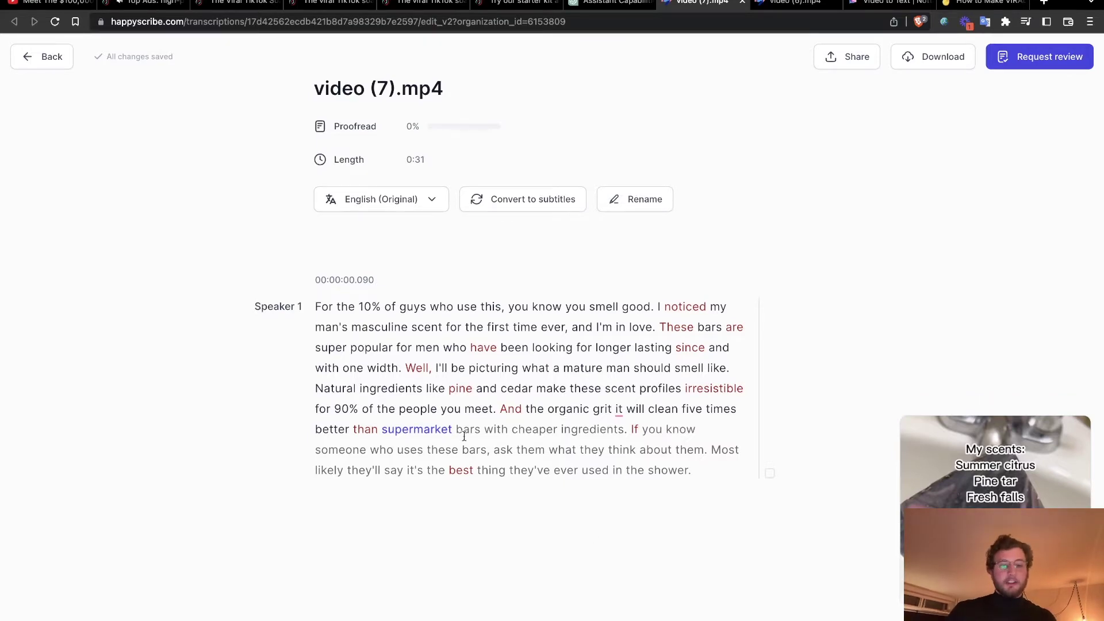
pyautogui.moveTo(318, 306); pyautogui.dragTo(705, 483)
pyautogui.click(707, 485)
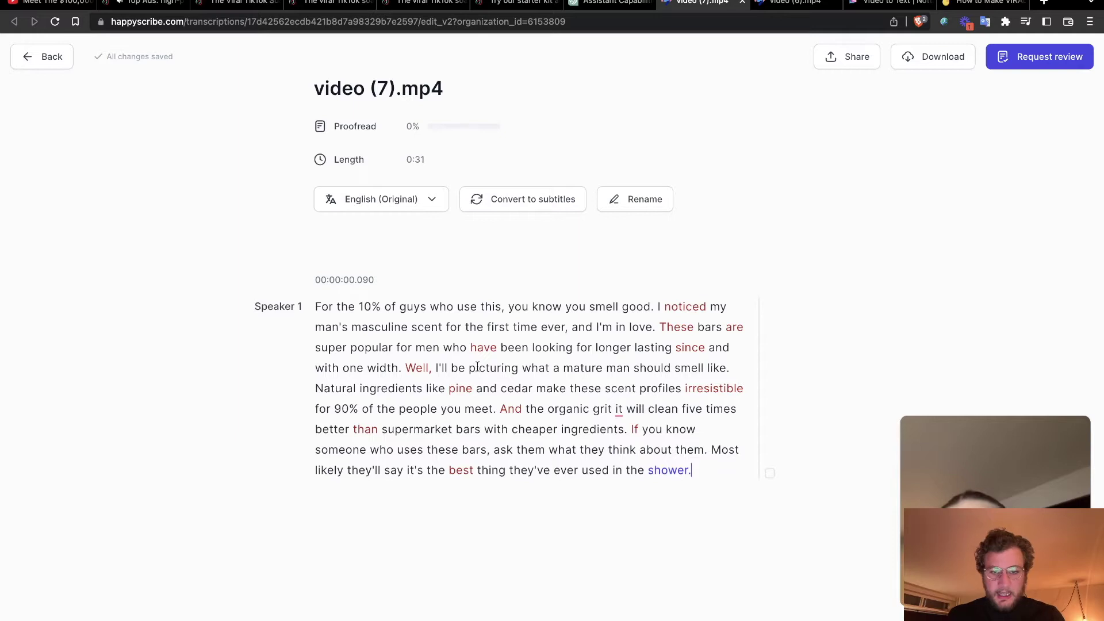
pyautogui.click(795, 3)
pyautogui.click(519, 411)
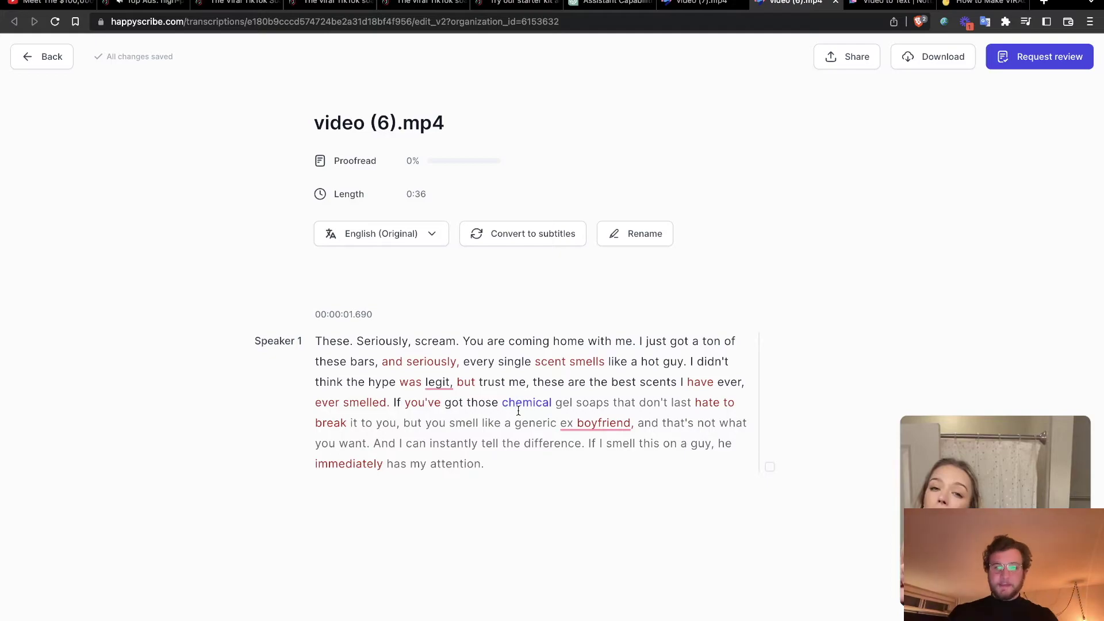
# Switch to the Assistant Capabilities chat in ChatGPT and examine the prompt asking why the first soap script performed better.
pyautogui.click(607, 3)
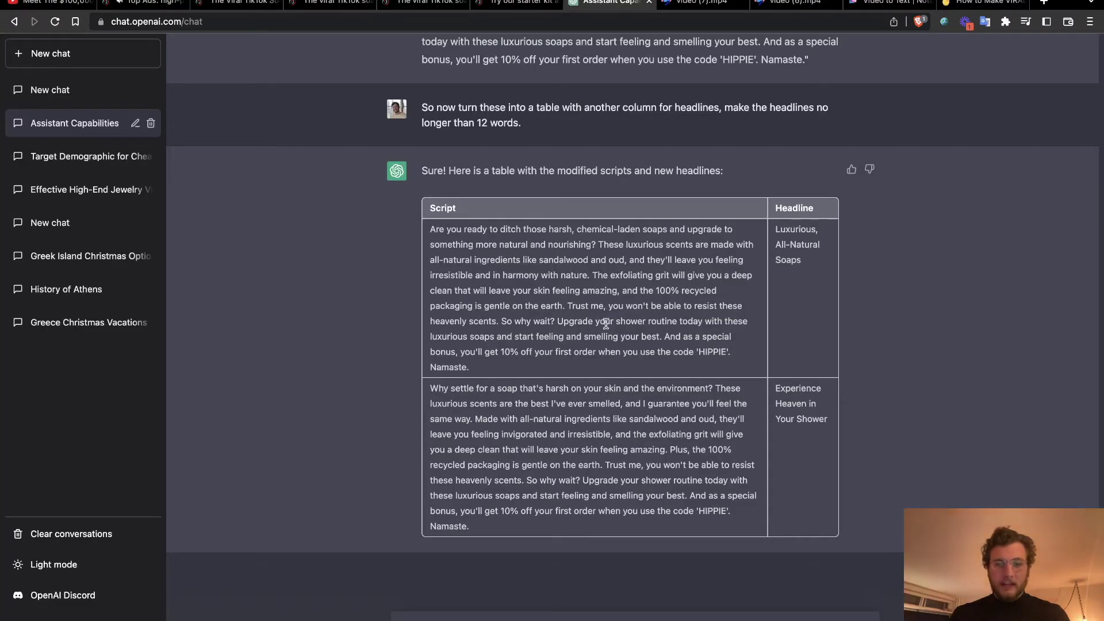
pyautogui.scroll(-10, 606, 324)
pyautogui.scroll(-10, 606, 324)
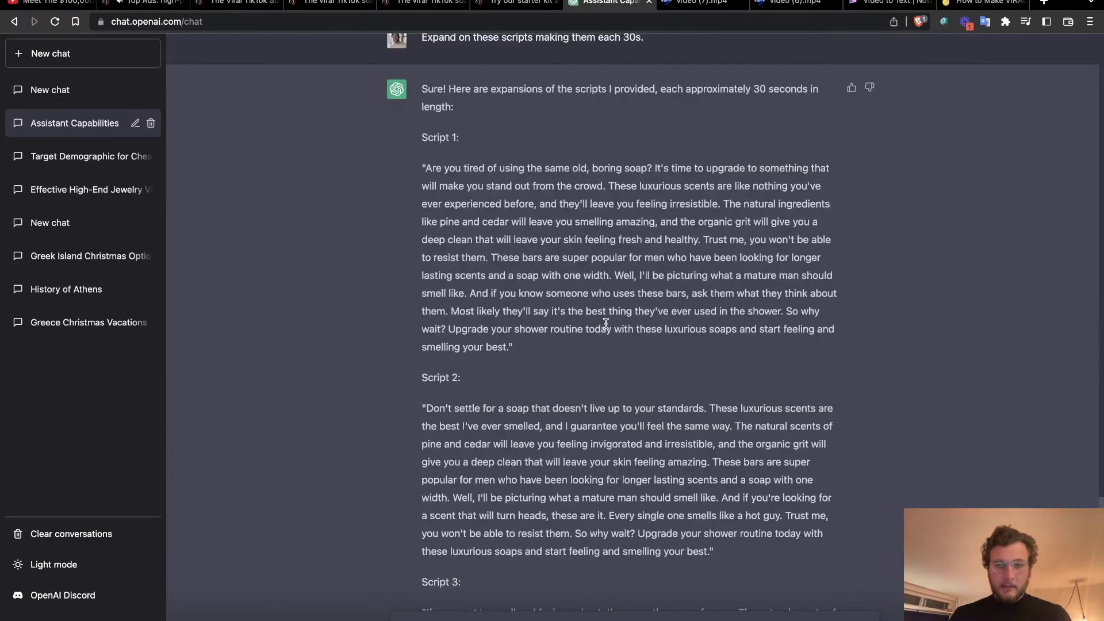
pyautogui.scroll(10, 606, 323)
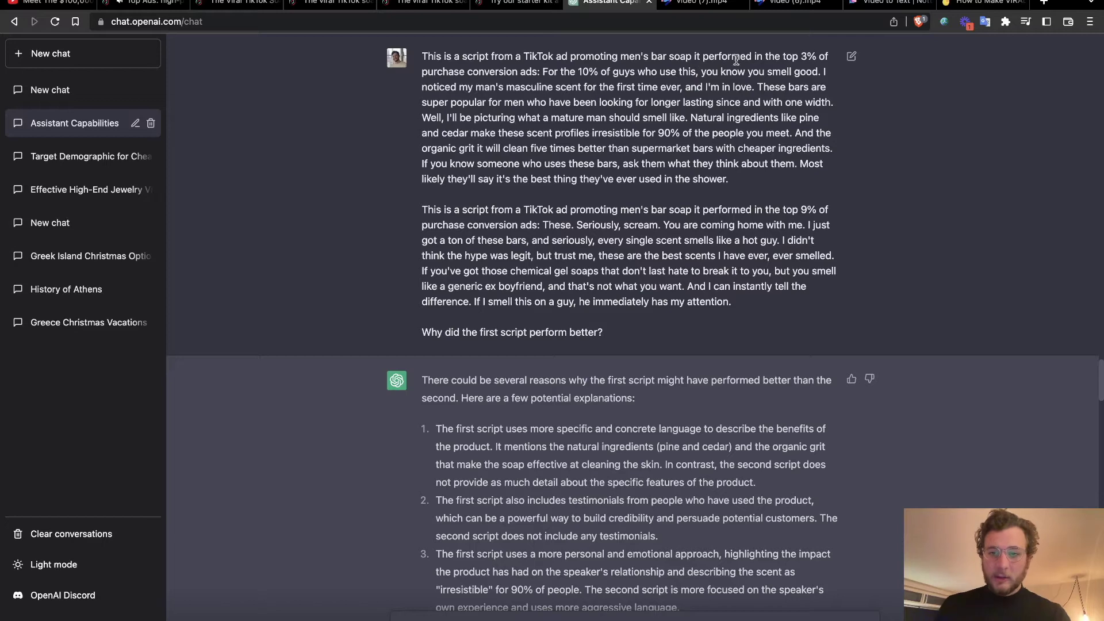
pyautogui.moveTo(537, 72); pyautogui.dragTo(747, 195)
pyautogui.click(489, 212)
pyautogui.moveTo(406, 202); pyautogui.dragTo(486, 212)
pyautogui.click(483, 212)
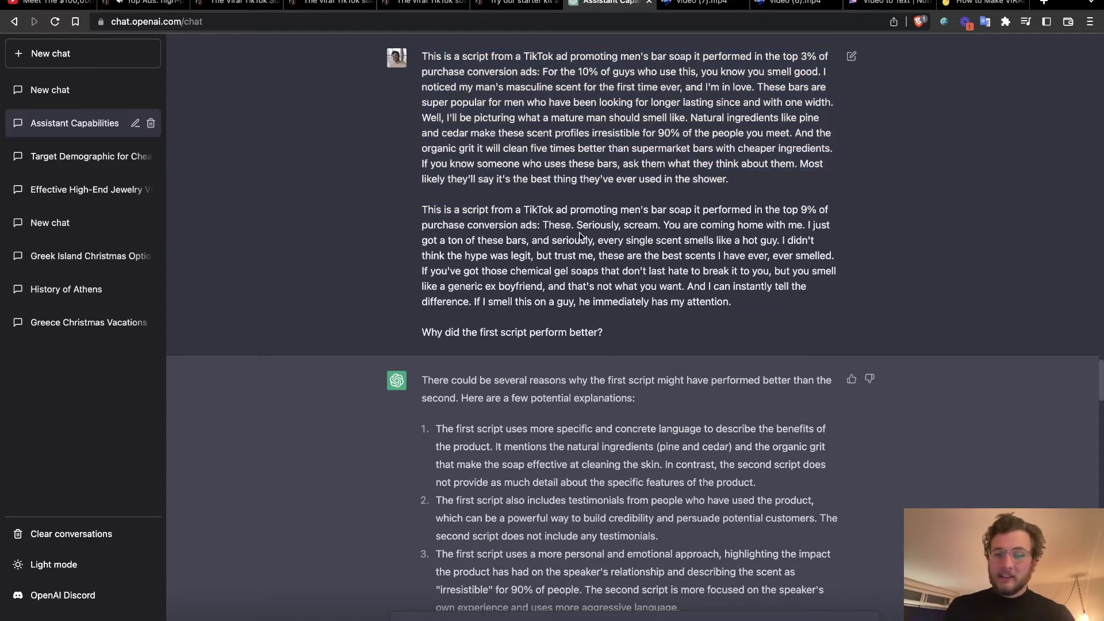
pyautogui.moveTo(542, 223); pyautogui.dragTo(406, 332)
pyautogui.click(734, 322)
pyautogui.click(406, 332)
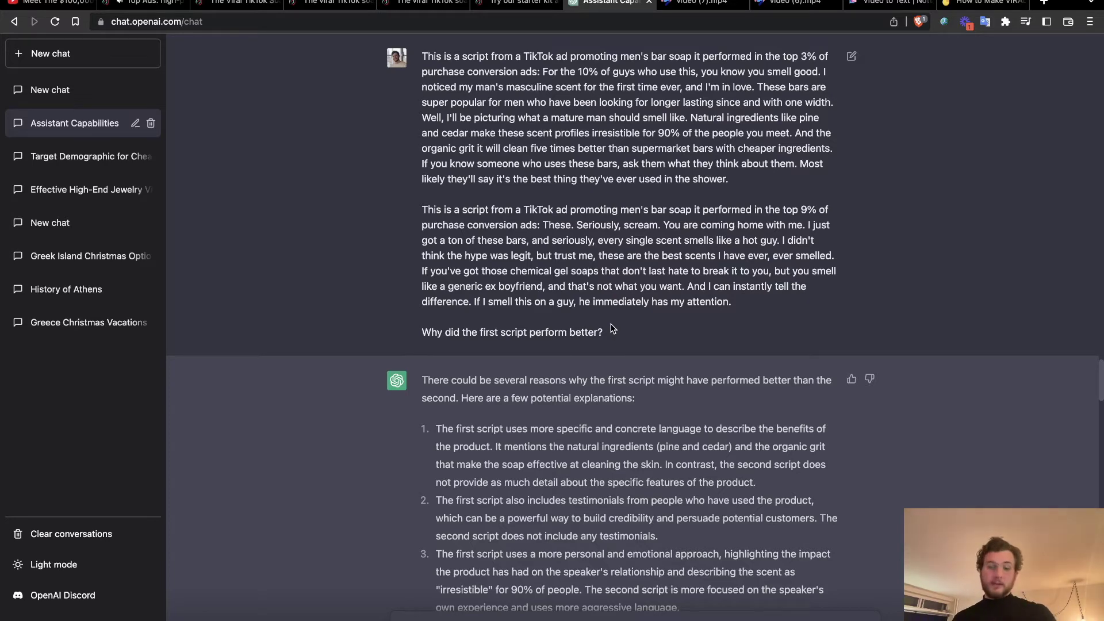
# Examine the numbered explanations in the answer about why the first script performed better than the second.
pyautogui.scroll(-3, 613, 329)
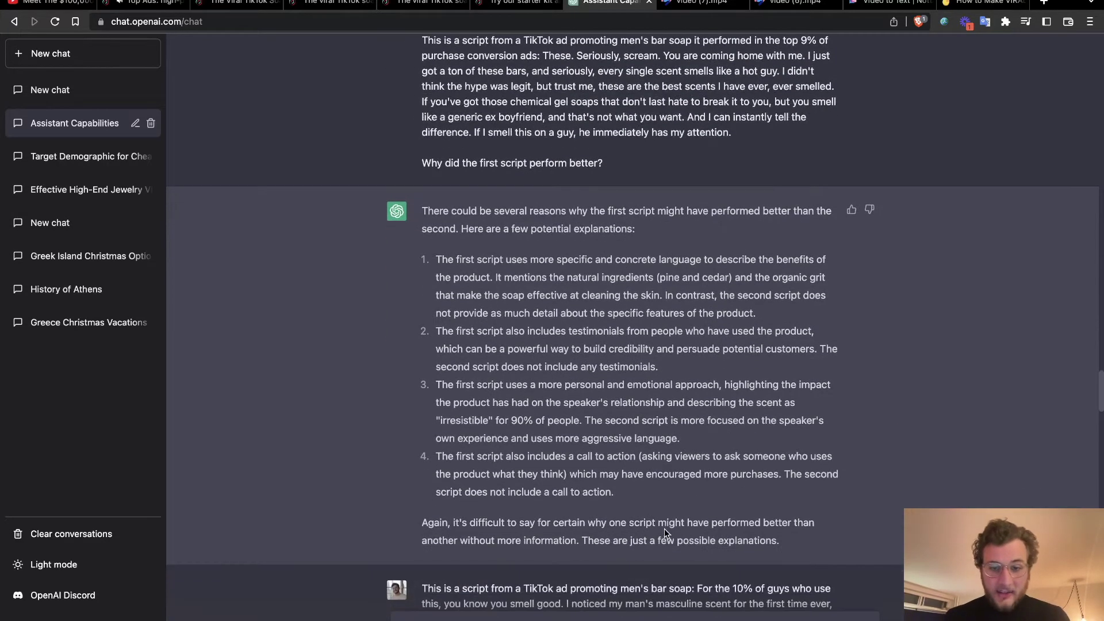
pyautogui.moveTo(435, 263); pyautogui.dragTo(650, 294)
pyautogui.click(764, 282)
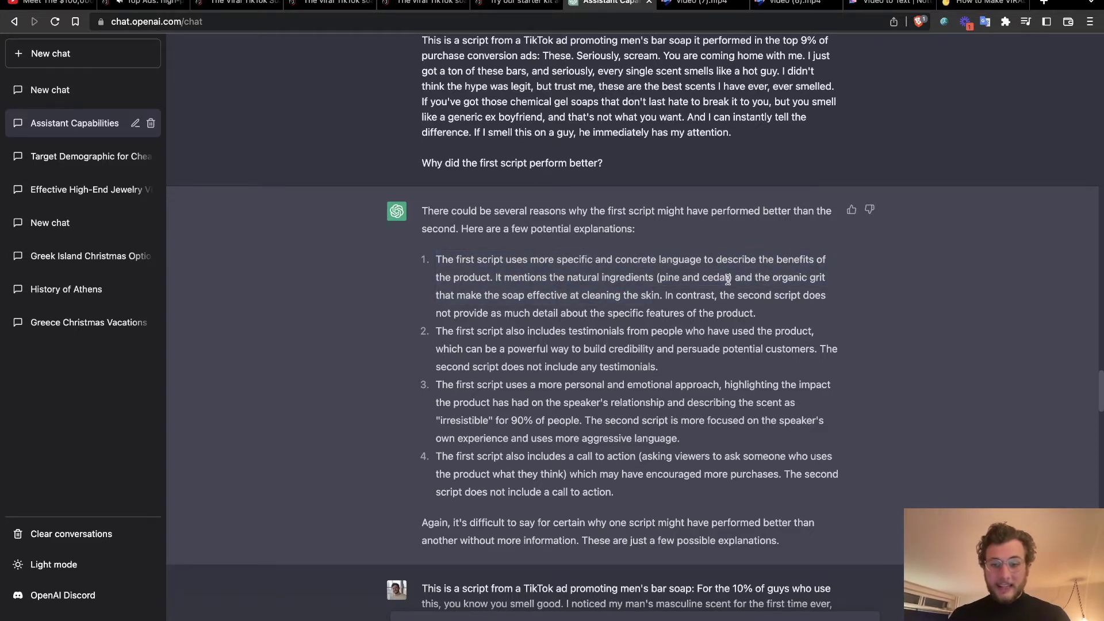
pyautogui.moveTo(732, 277); pyautogui.dragTo(654, 278)
pyautogui.click(610, 389)
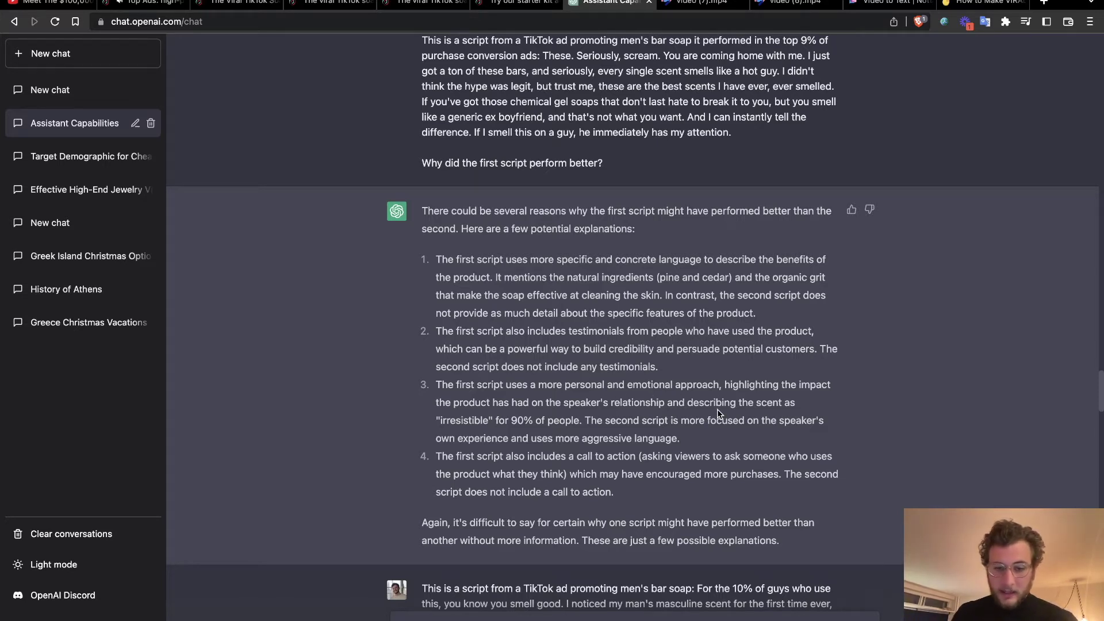
pyautogui.moveTo(604, 492); pyautogui.dragTo(526, 458)
pyautogui.click(528, 458)
# Reread the two-script comparison prompt together with the full list of explanations beneath it.
pyautogui.scroll(3, 527, 459)
pyautogui.scroll(-8, 527, 458)
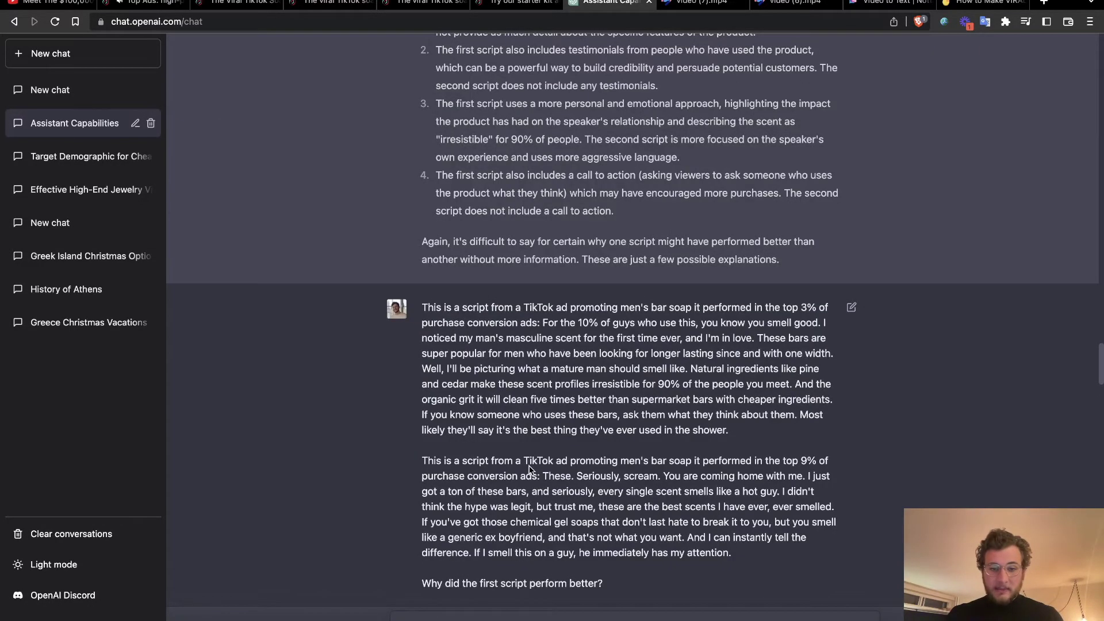
pyautogui.scroll(-1, 529, 470)
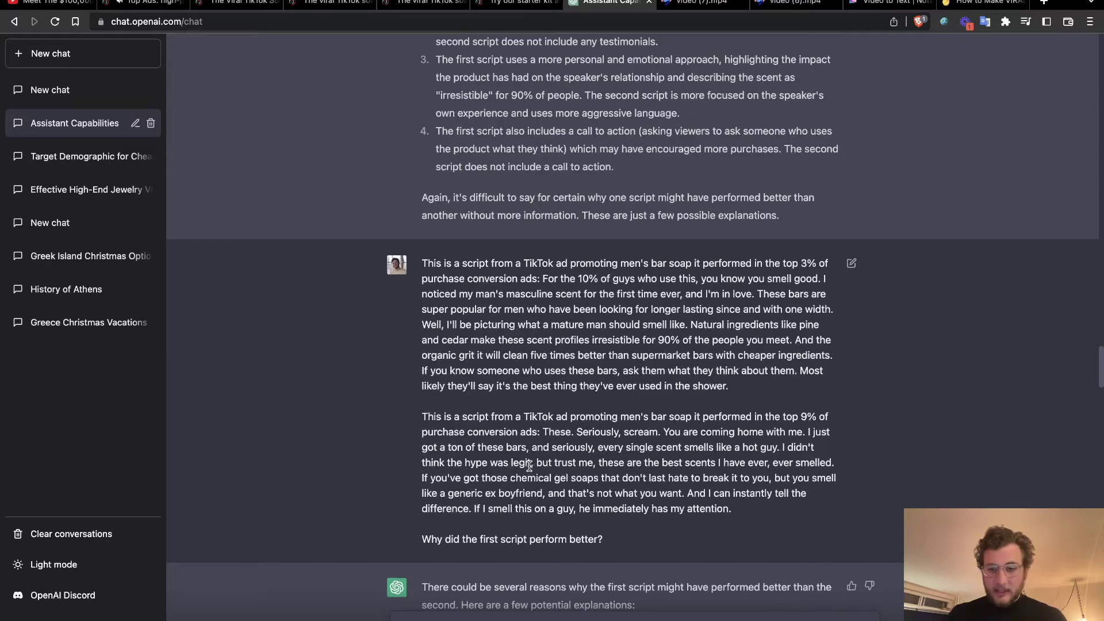
pyautogui.scroll(-1, 530, 467)
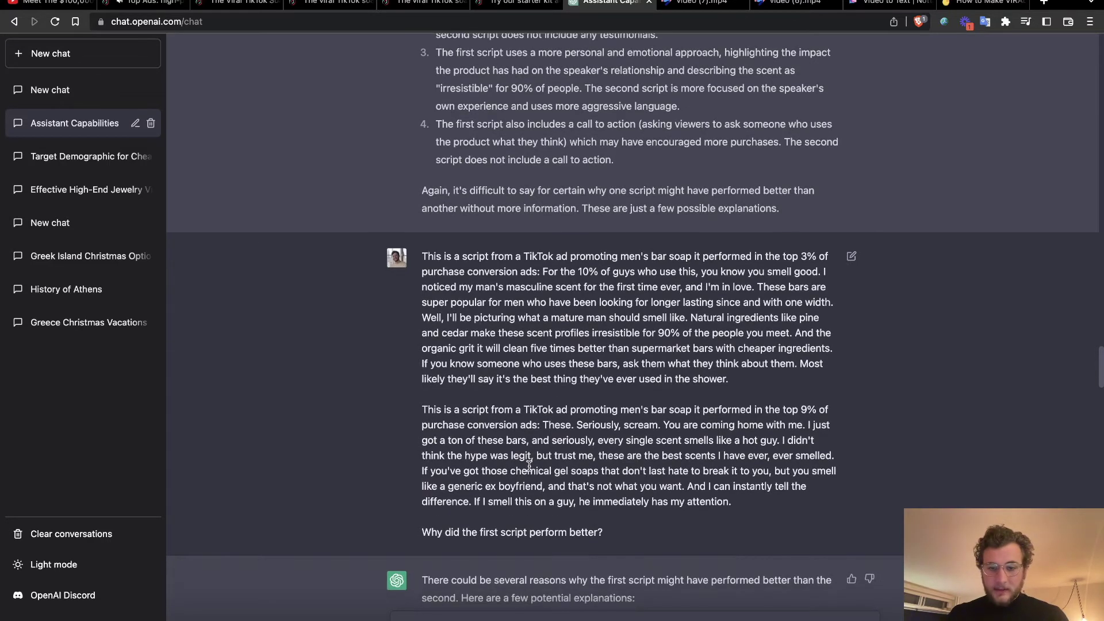
pyautogui.scroll(-2, 529, 467)
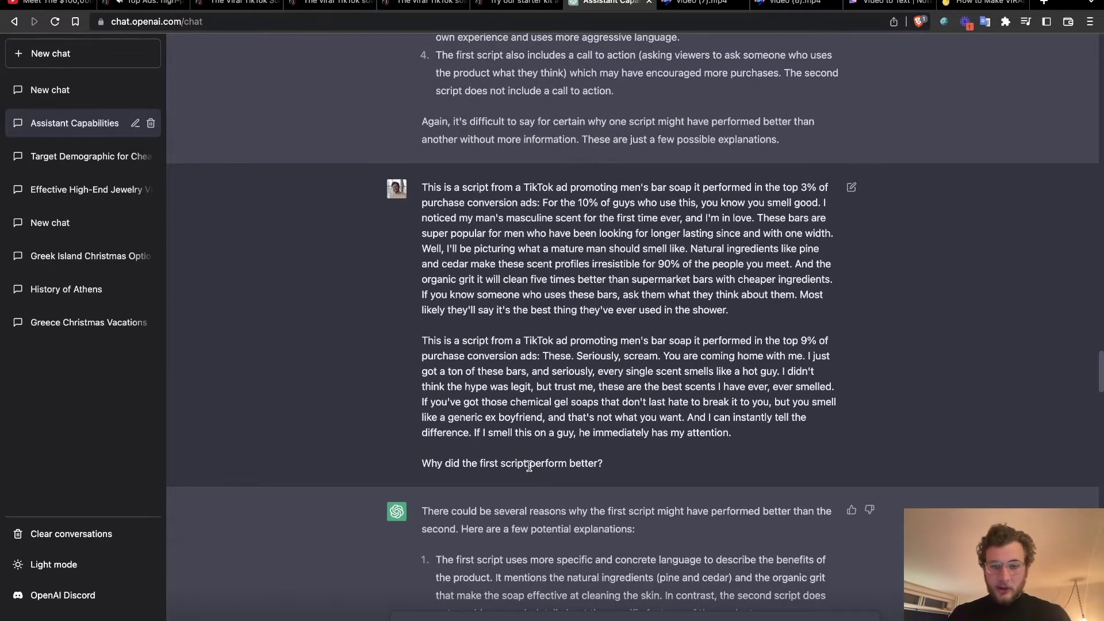
pyautogui.scroll(-3, 529, 467)
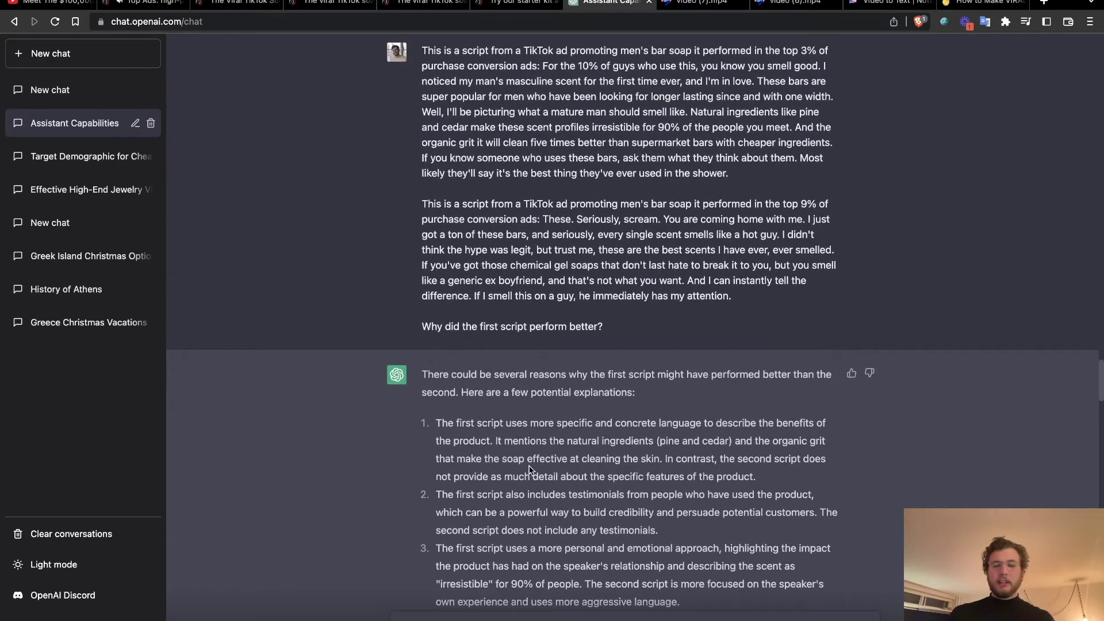
pyautogui.scroll(-3, 529, 470)
pyautogui.moveTo(636, 550); pyautogui.dragTo(425, 298)
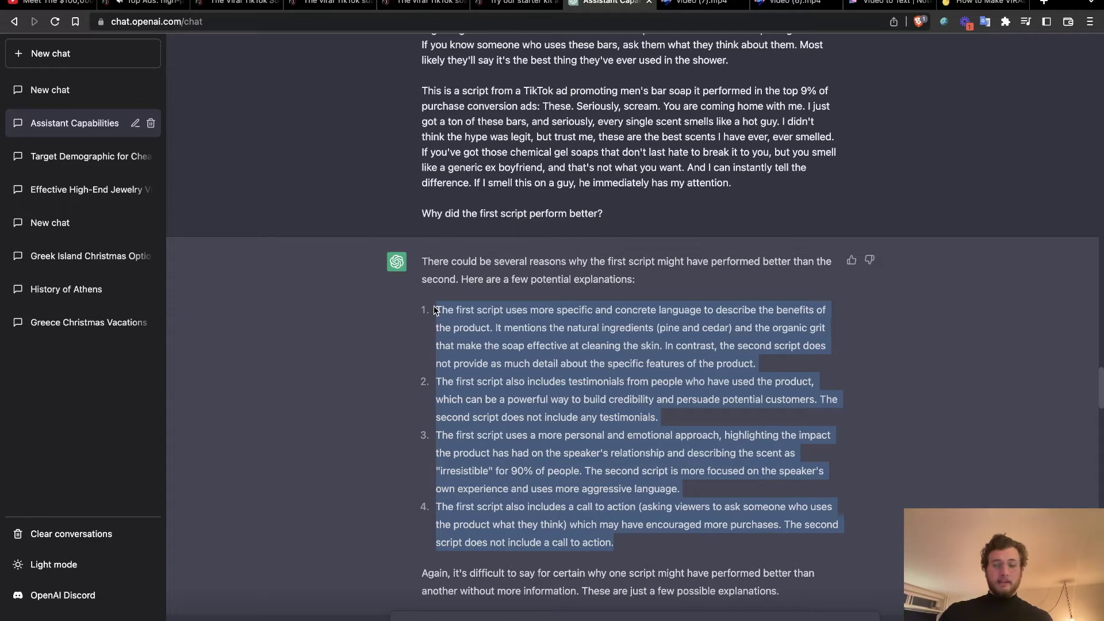
pyautogui.click(434, 311)
pyautogui.scroll(5, 435, 311)
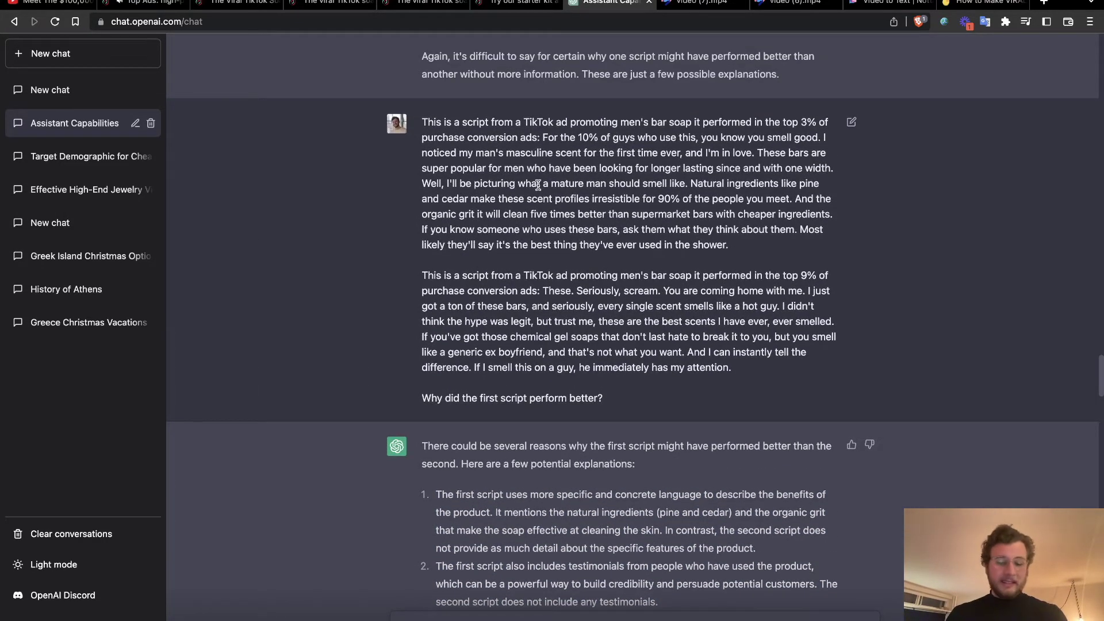
# Review the prompt asking for 5 scripts similar to one soap ad and the following prompt based on two soap ad scripts.
pyautogui.scroll(-8, 538, 184)
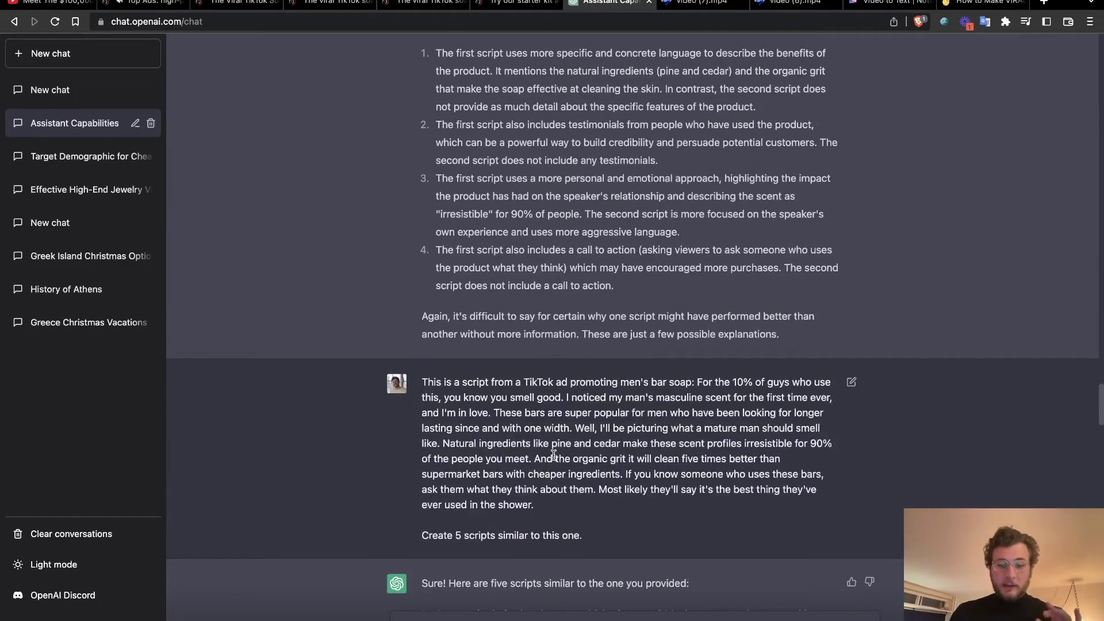
pyautogui.scroll(-13, 553, 455)
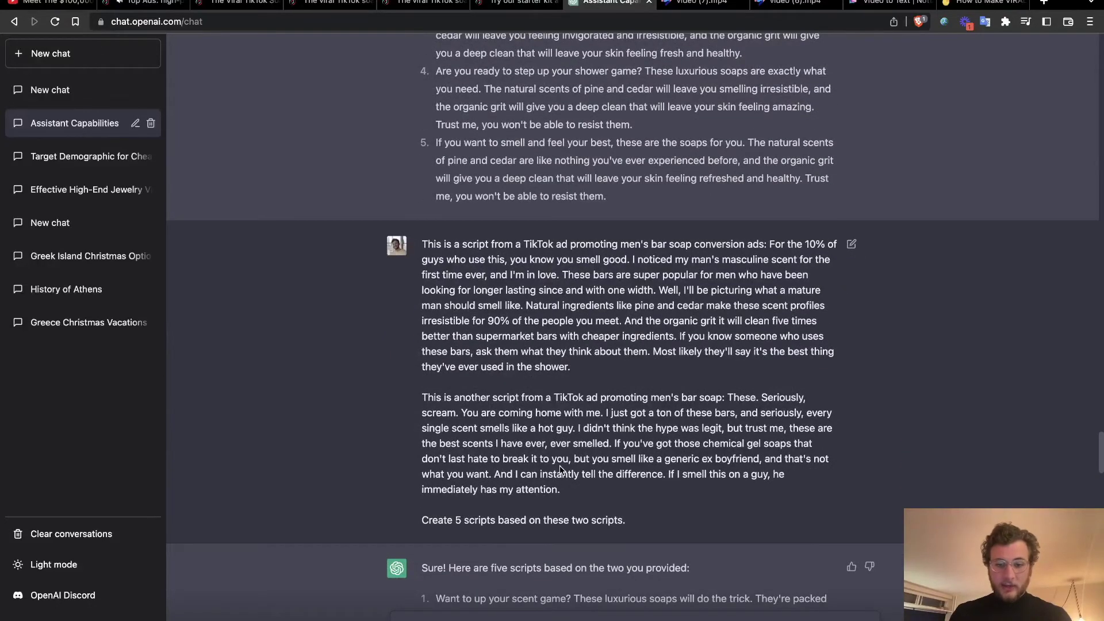
pyautogui.scroll(2, 560, 470)
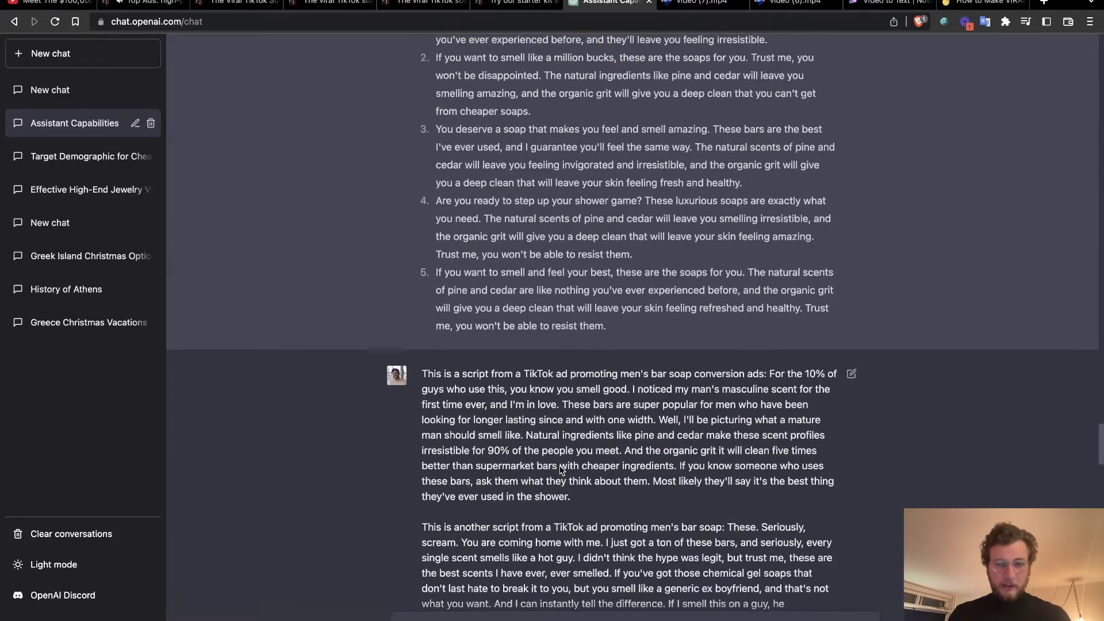
pyautogui.scroll(-5, 561, 467)
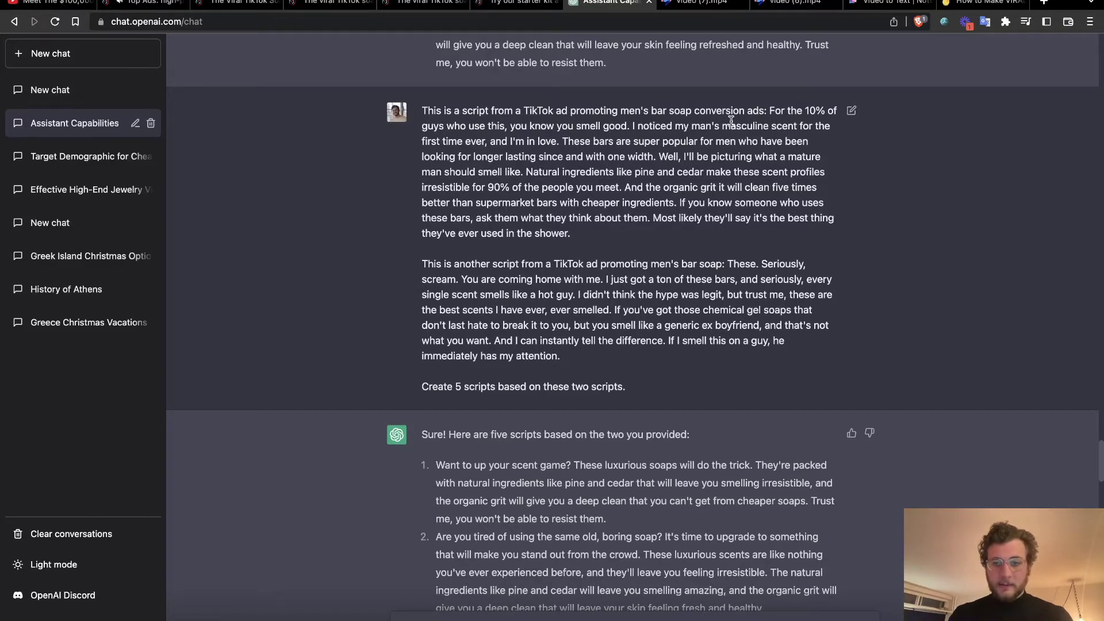
# Highlight both source ad scripts in the two-script prompt and read its closing request "Create 5 scripts based on these two scripts.".
pyautogui.moveTo(768, 110); pyautogui.dragTo(770, 236)
pyautogui.click(768, 236)
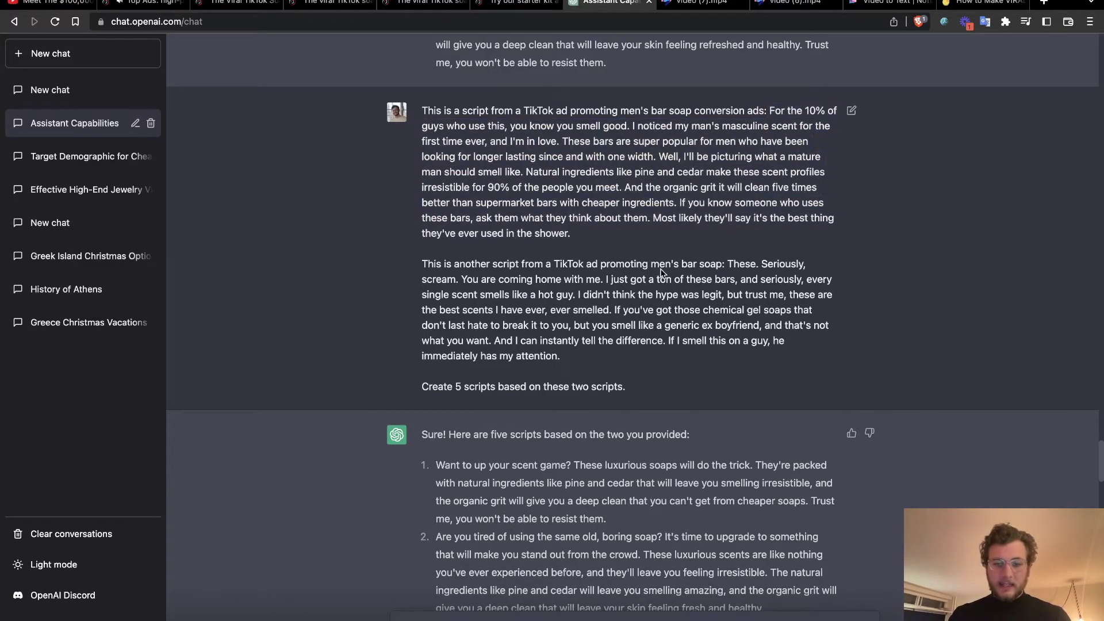
pyautogui.moveTo(410, 271); pyautogui.dragTo(608, 355)
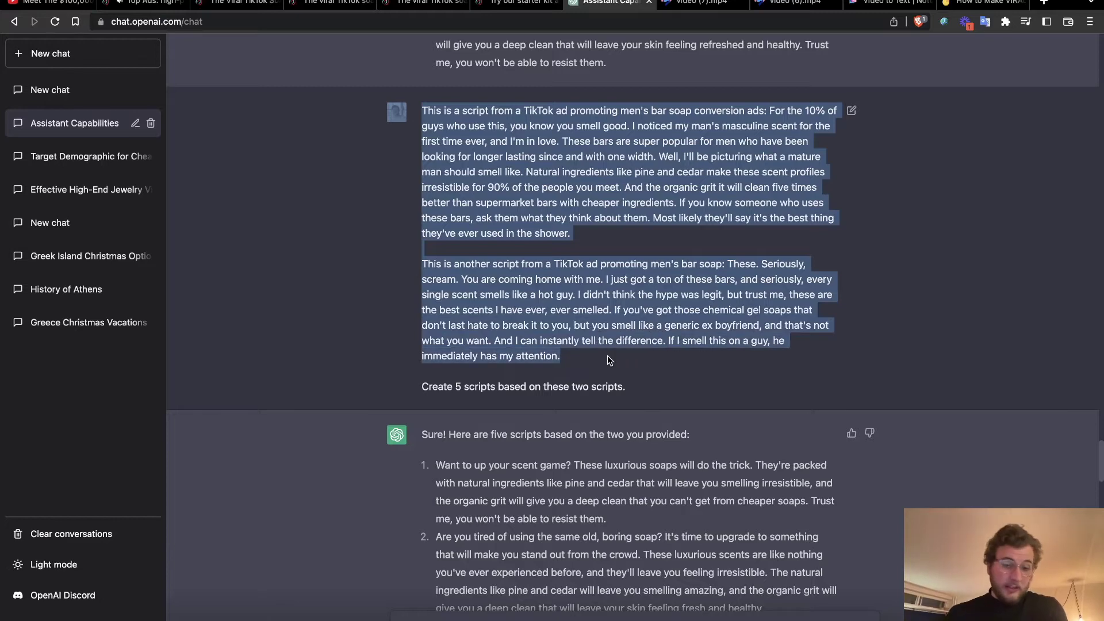
pyautogui.scroll(-2, 608, 356)
pyautogui.click(648, 321)
pyautogui.moveTo(648, 326); pyautogui.dragTo(441, 325)
pyautogui.click(415, 332)
# Examine the five scripts generated from the two ads, highlighting the third script and then the list as a whole.
pyautogui.scroll(-5, 457, 322)
pyautogui.scroll(-3, 469, 316)
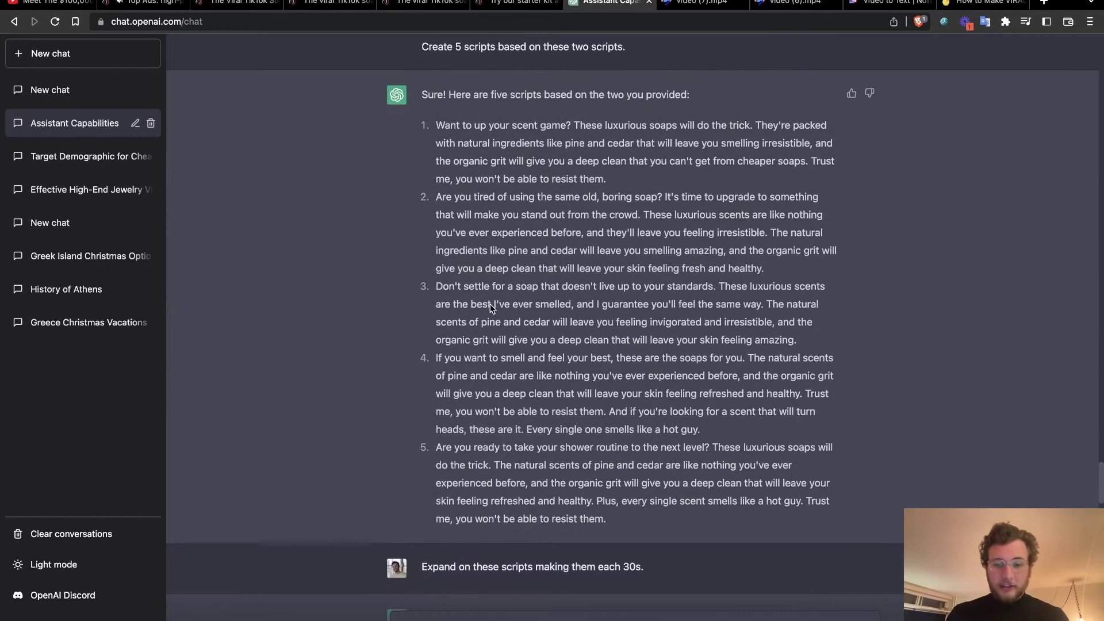
pyautogui.moveTo(435, 283); pyautogui.dragTo(788, 336)
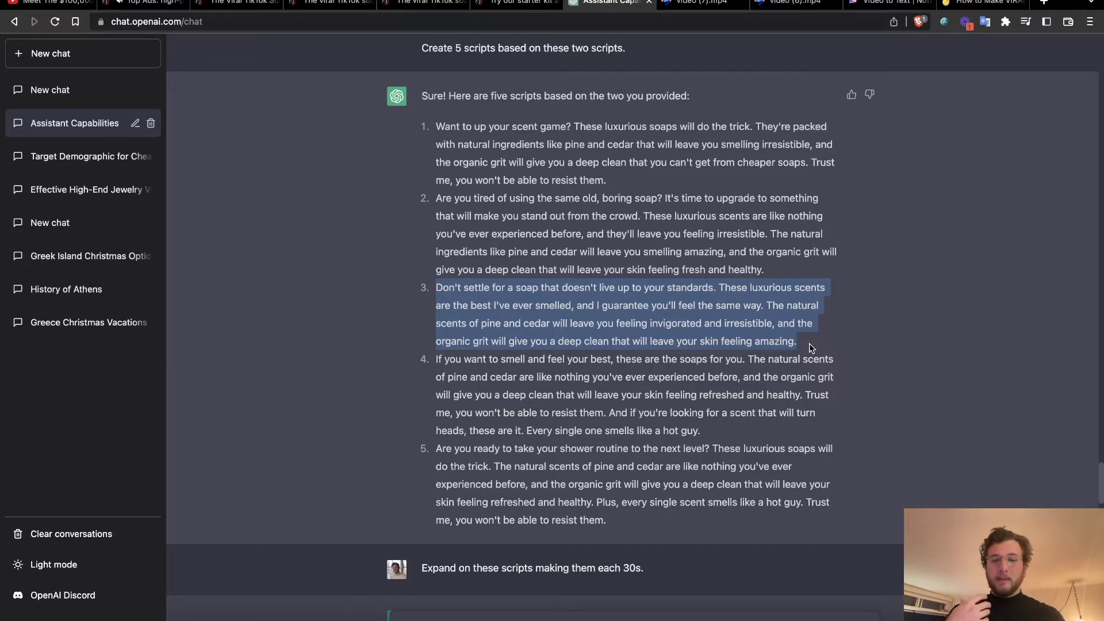
pyautogui.click(644, 175)
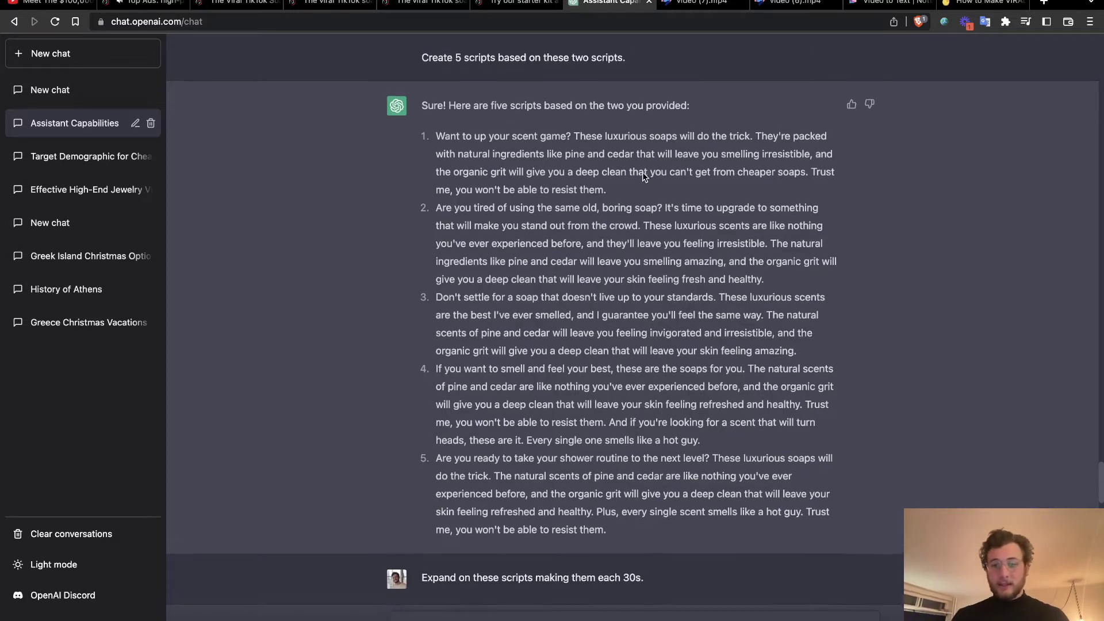
pyautogui.scroll(3, 643, 173)
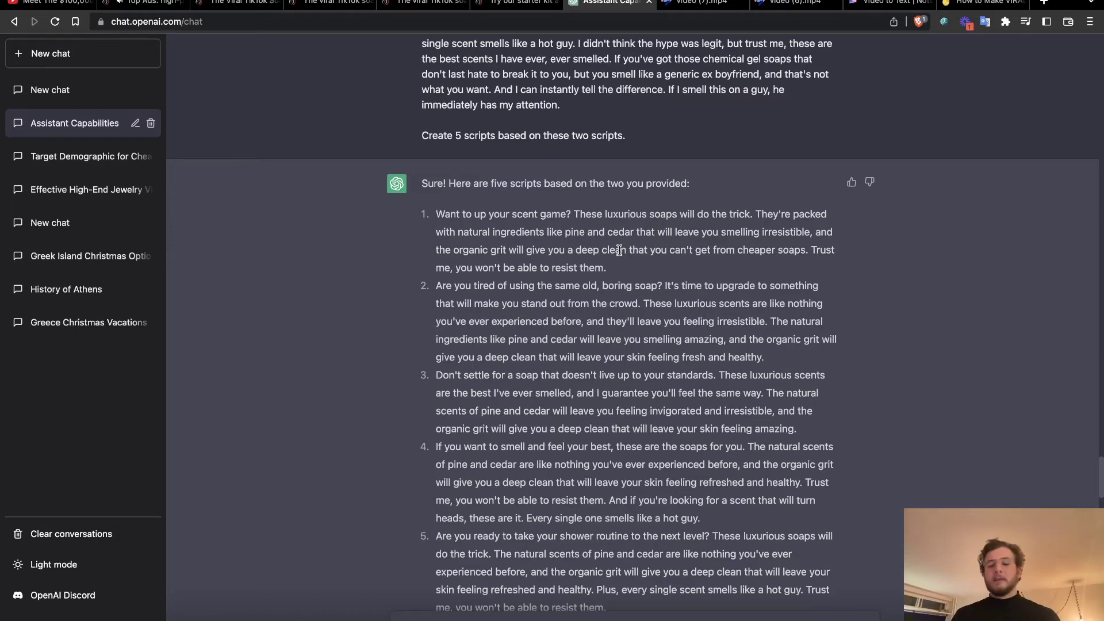
pyautogui.moveTo(431, 211); pyautogui.dragTo(631, 572)
pyautogui.scroll(-3, 654, 518)
pyautogui.scroll(1, 655, 470)
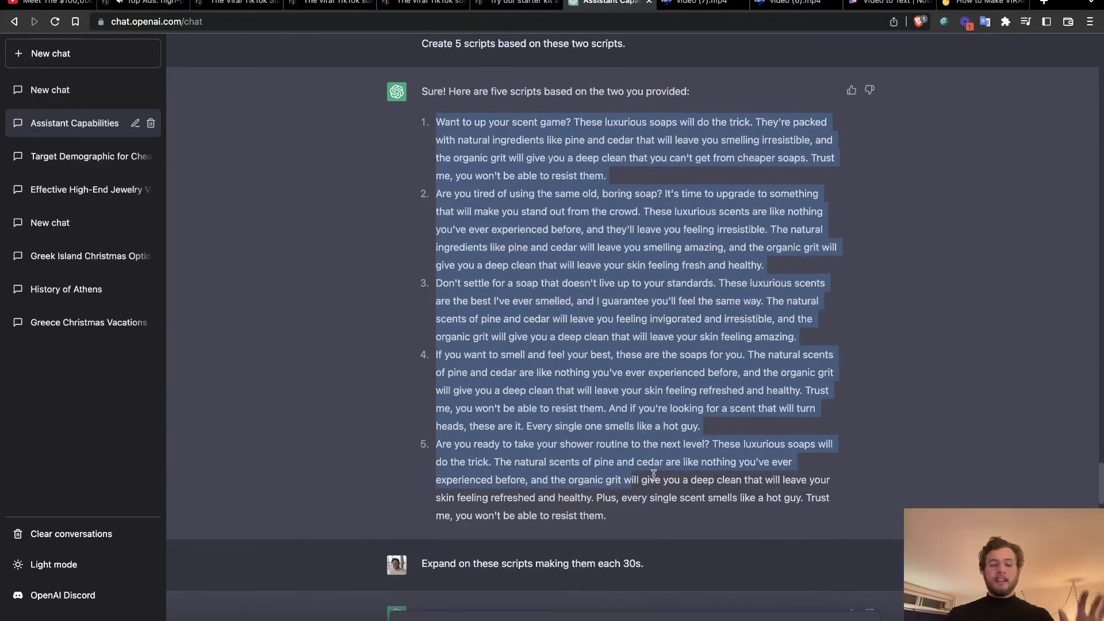
pyautogui.click(647, 502)
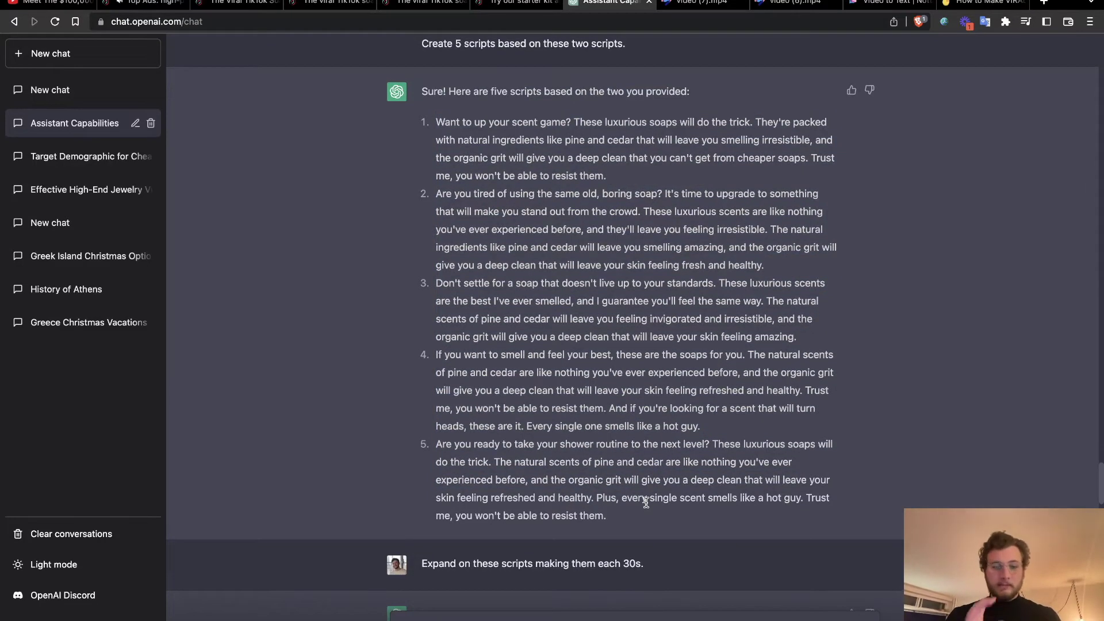
# Reread the first generated script and look at the follow-up request "Expand on these scripts making them each 30s.".
pyautogui.scroll(2, 646, 504)
pyautogui.moveTo(436, 208); pyautogui.dragTo(632, 259)
pyautogui.scroll(2, 632, 259)
pyautogui.scroll(-8, 631, 259)
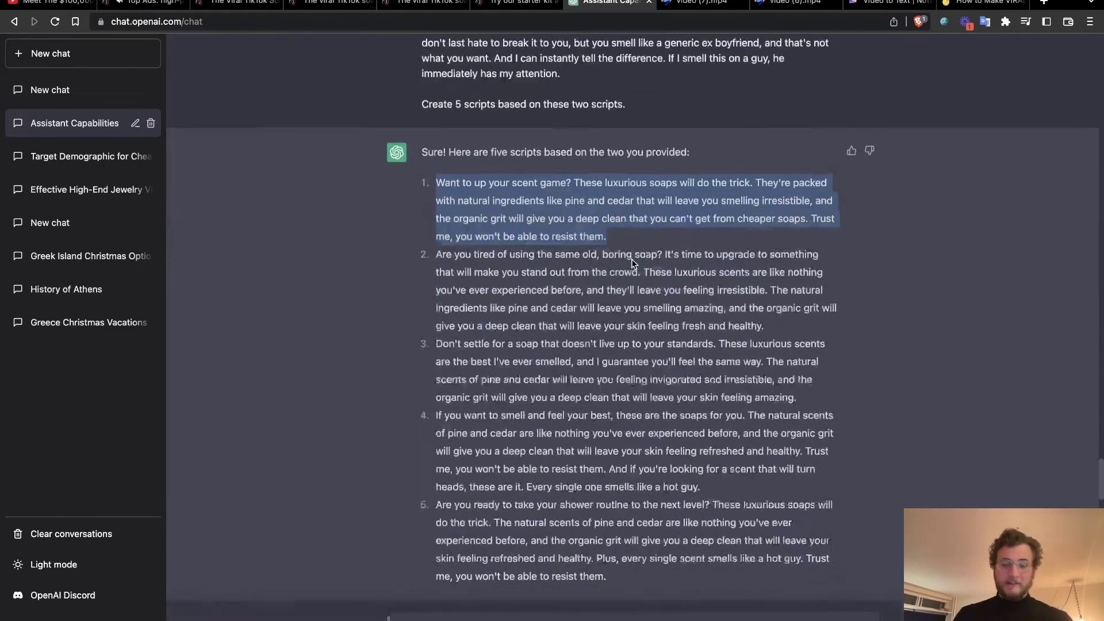
pyautogui.scroll(-3, 632, 260)
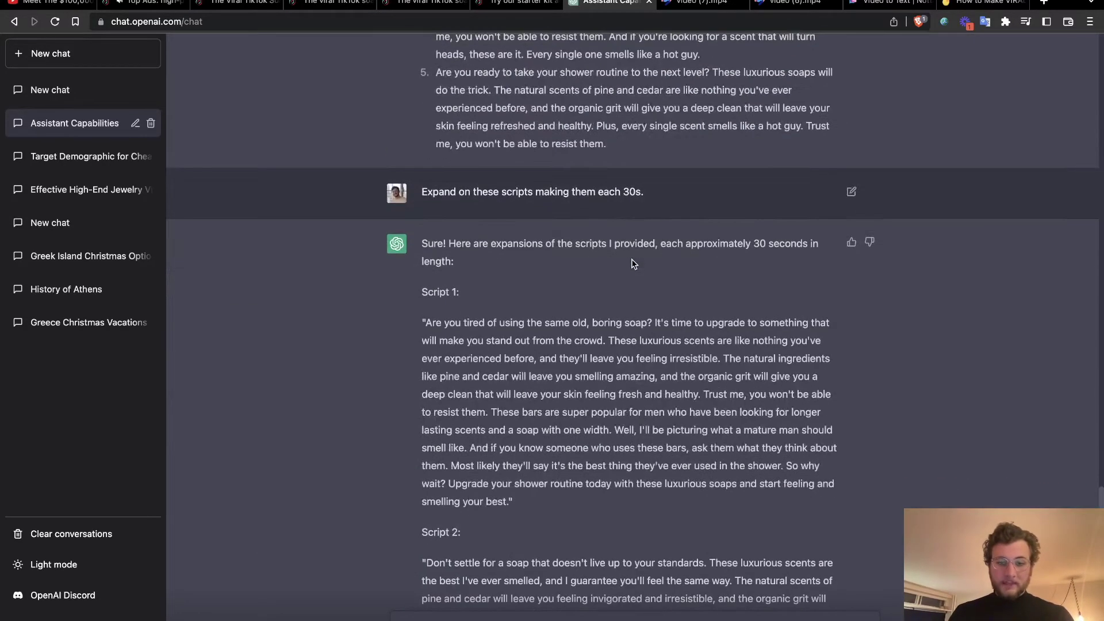
pyautogui.scroll(-1, 573, 386)
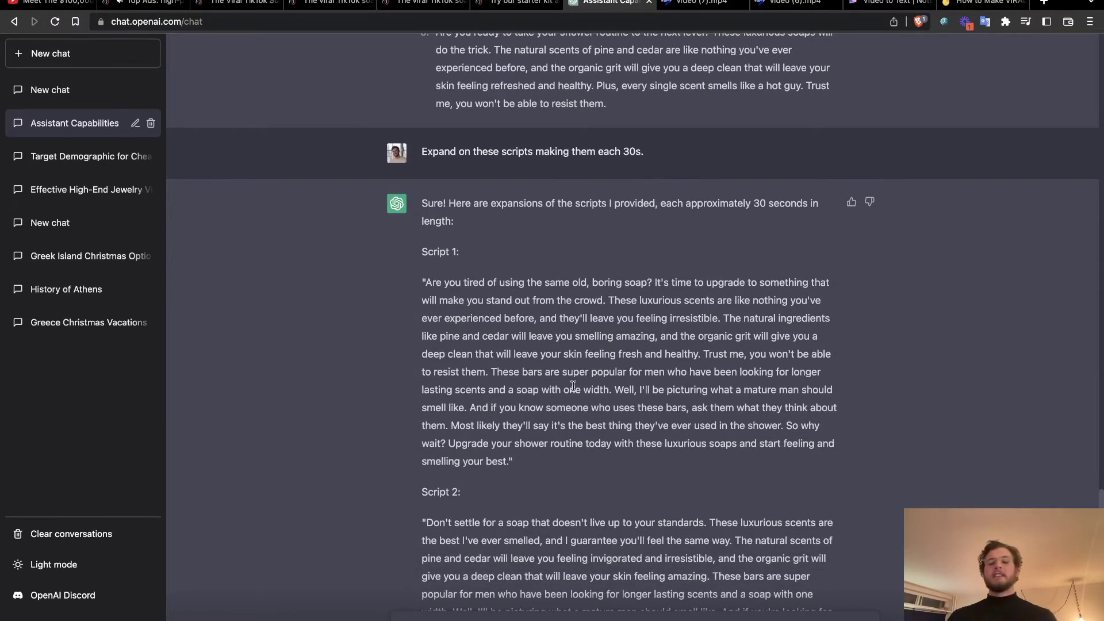
# Compare the second source ad script in the prompt with the fifth generated script by highlighting each.
pyautogui.scroll(15, 573, 385)
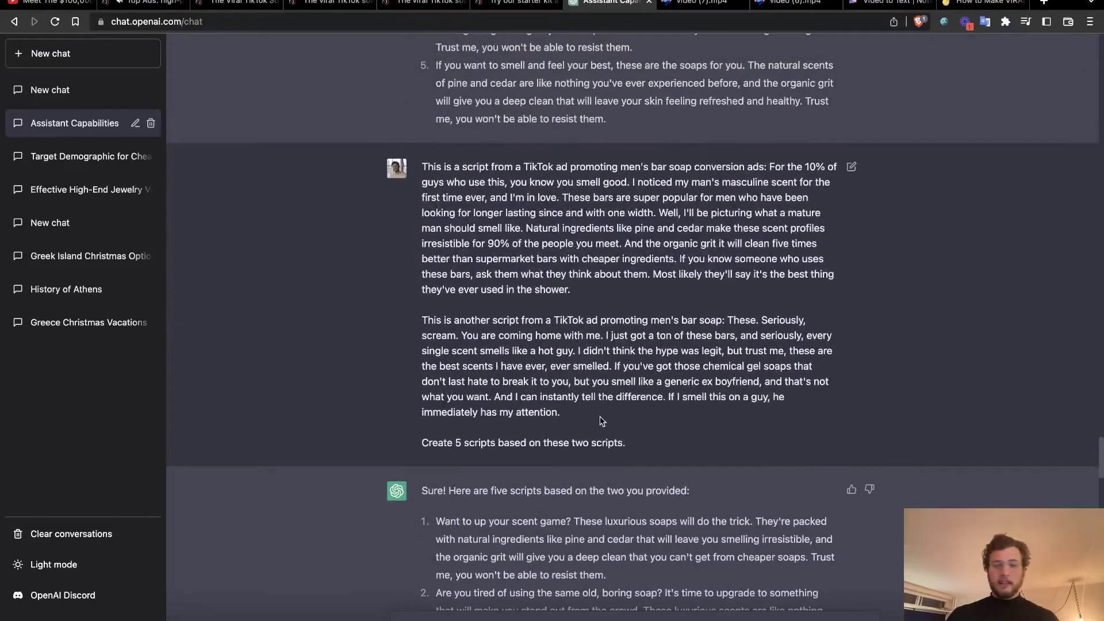
pyautogui.moveTo(584, 417); pyautogui.dragTo(422, 320)
pyautogui.scroll(-10, 421, 320)
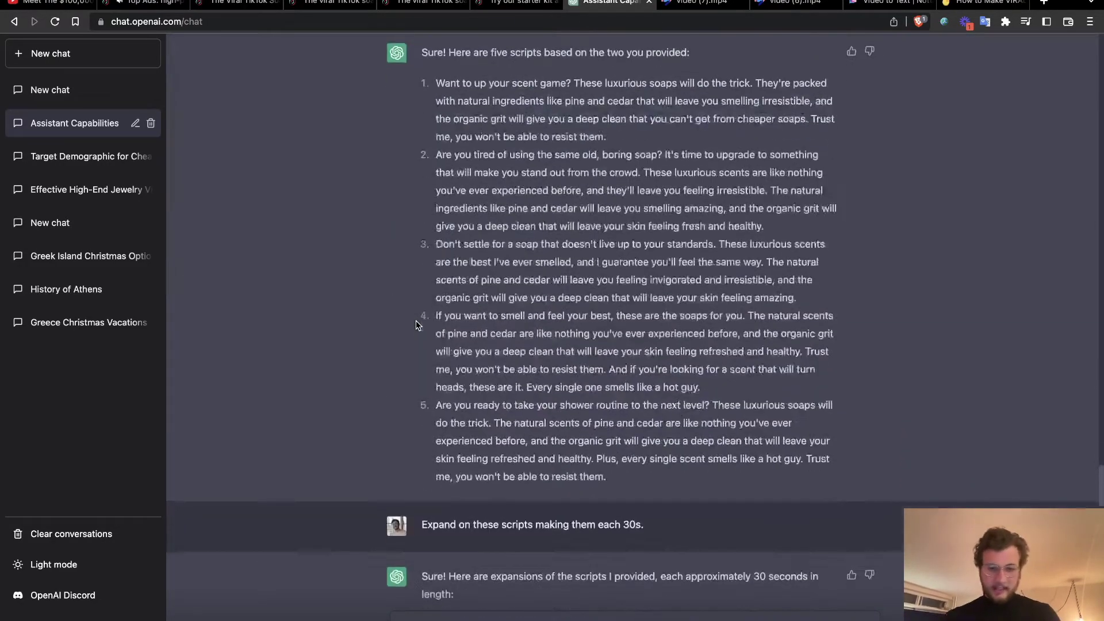
pyautogui.moveTo(437, 345); pyautogui.dragTo(647, 419)
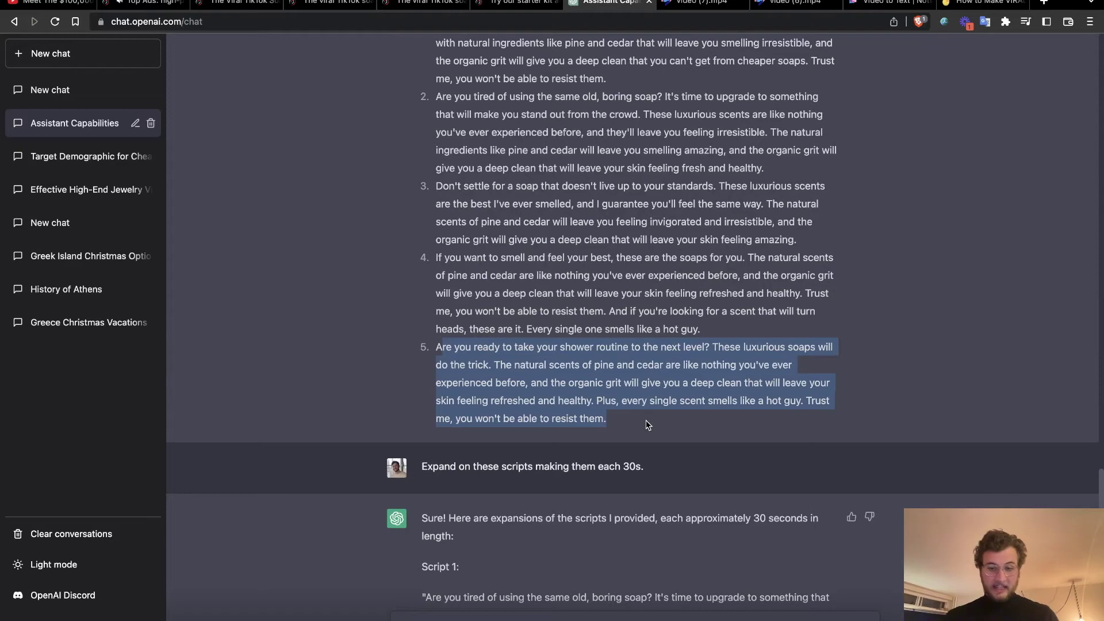
pyautogui.click(648, 421)
# Examine the expanded 30-second versions of the scripts, highlighting Script 1.
pyautogui.scroll(-2, 649, 423)
pyautogui.scroll(-5, 571, 443)
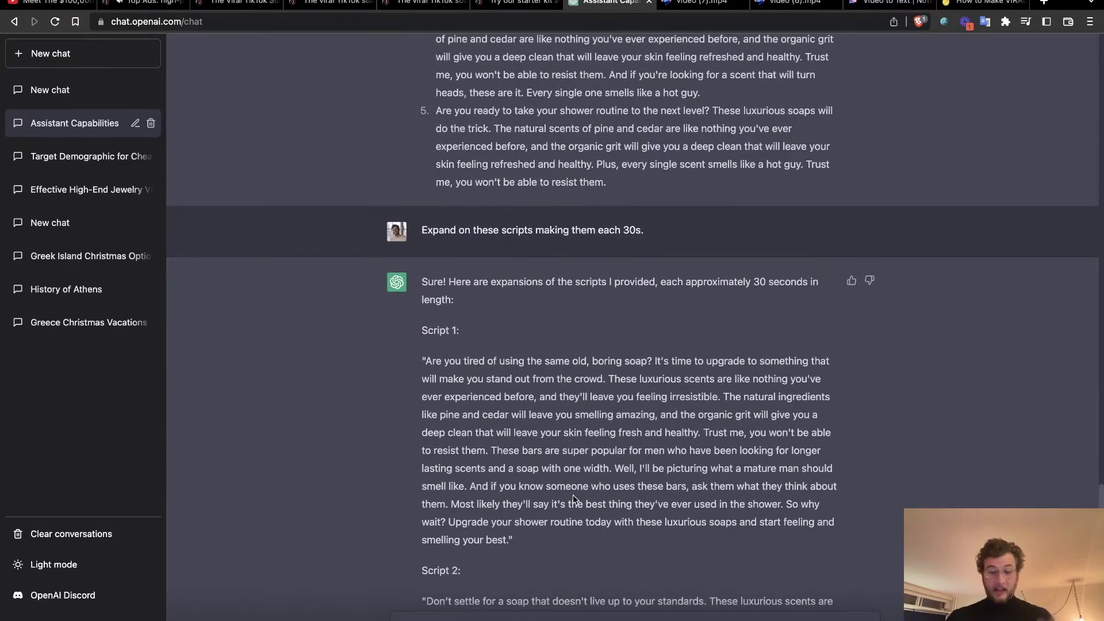
pyautogui.scroll(-1, 573, 495)
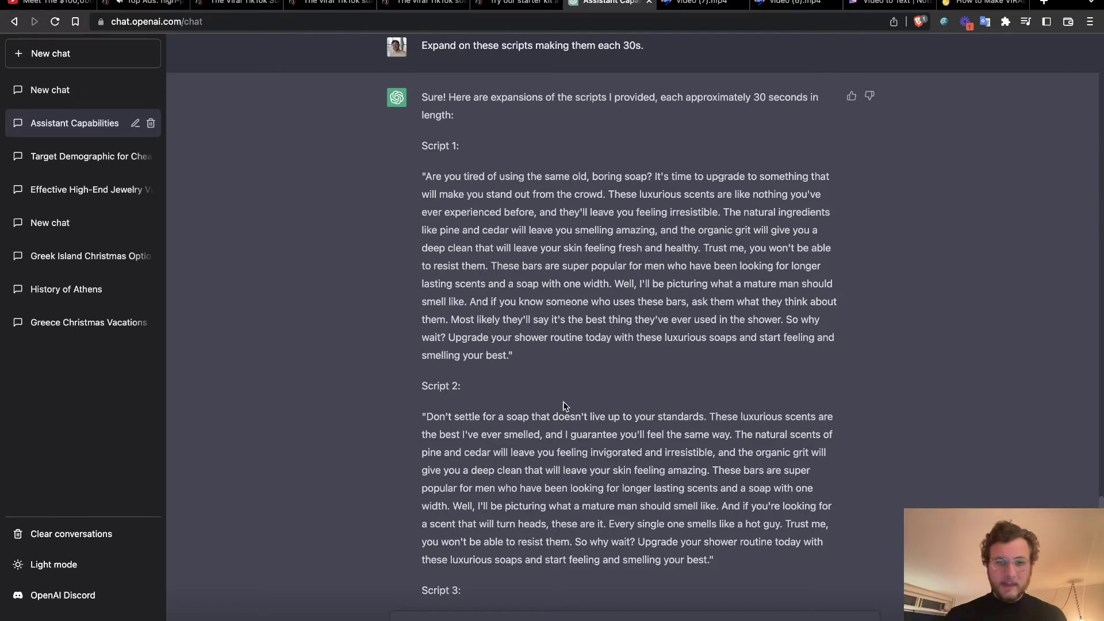
pyautogui.moveTo(417, 182)
pyautogui.mouseDown()
pyautogui.moveTo(533, 354)
pyautogui.moveTo(477, 320)
pyautogui.moveTo(410, 178)
pyautogui.mouseUp()
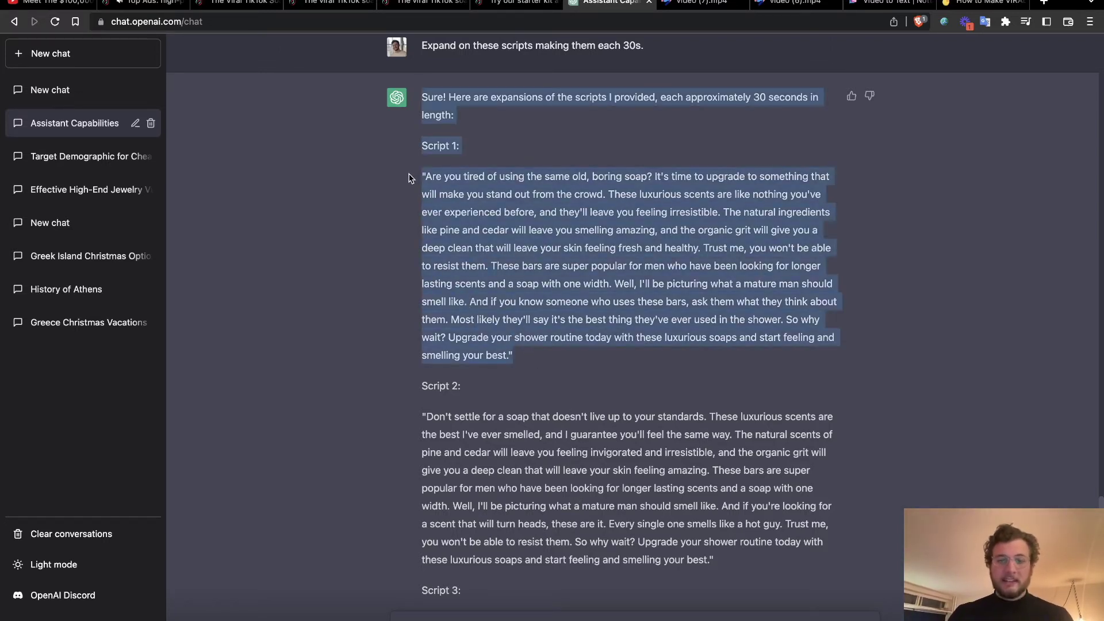
pyautogui.click(440, 212)
# Examine the prompt for a chart with headlines up to 10 words, and highlight the first row's script and headline.
pyautogui.scroll(-10, 440, 212)
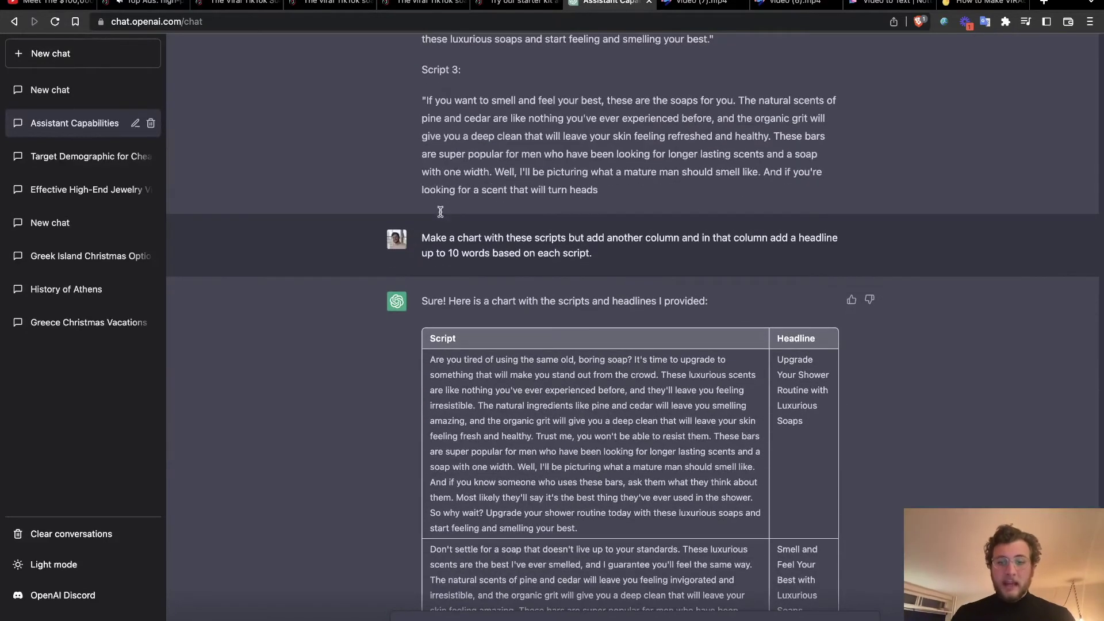
pyautogui.moveTo(422, 238); pyautogui.dragTo(624, 261)
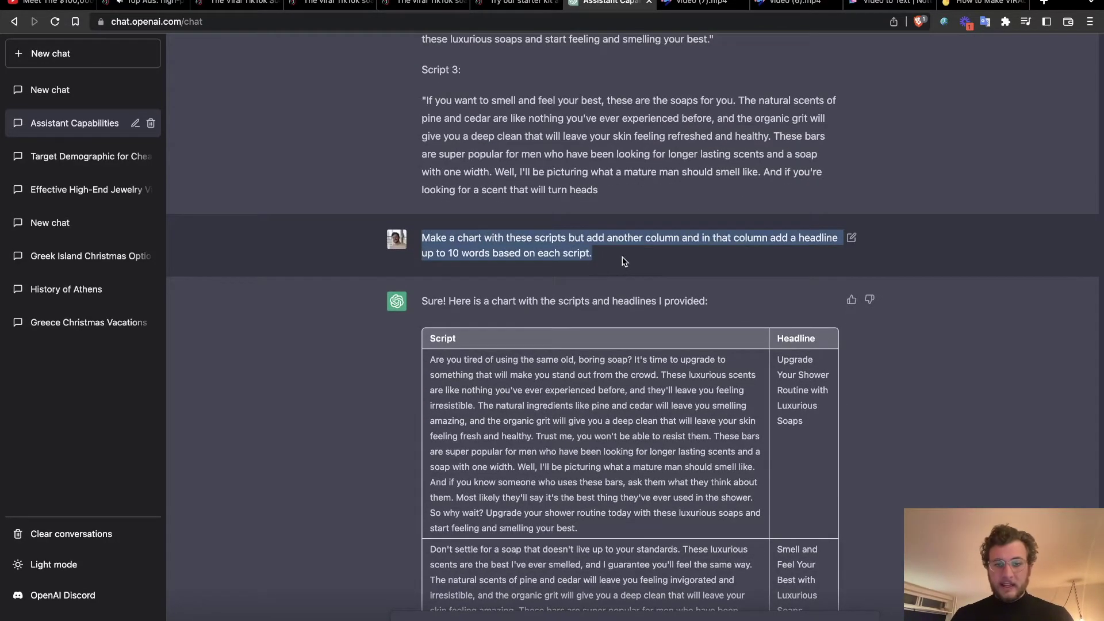
pyautogui.scroll(-1, 645, 267)
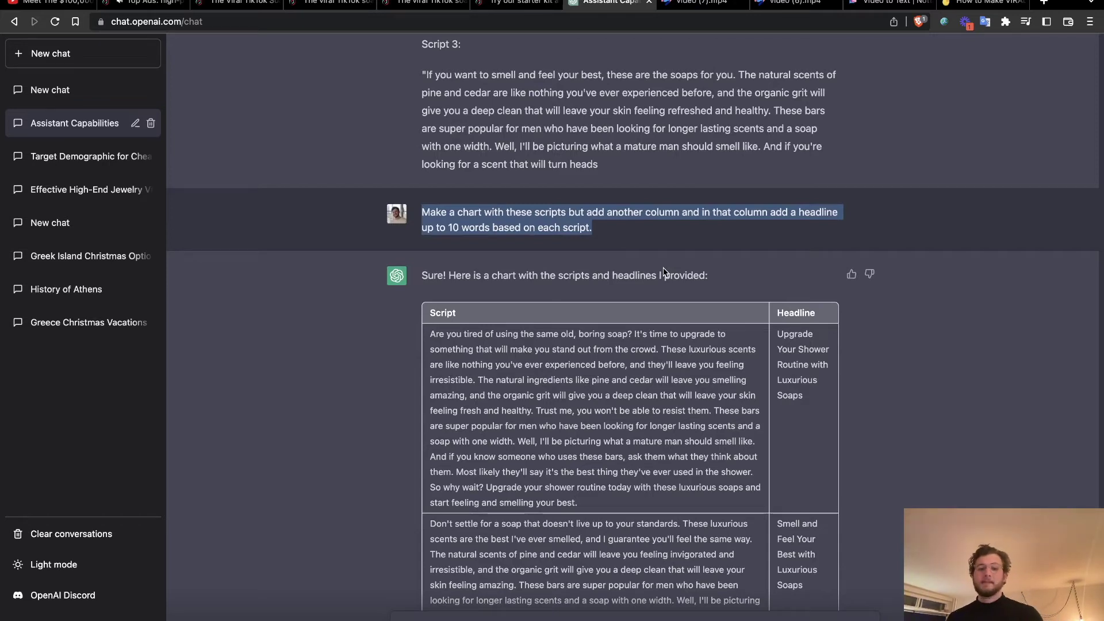
pyautogui.scroll(-3, 664, 267)
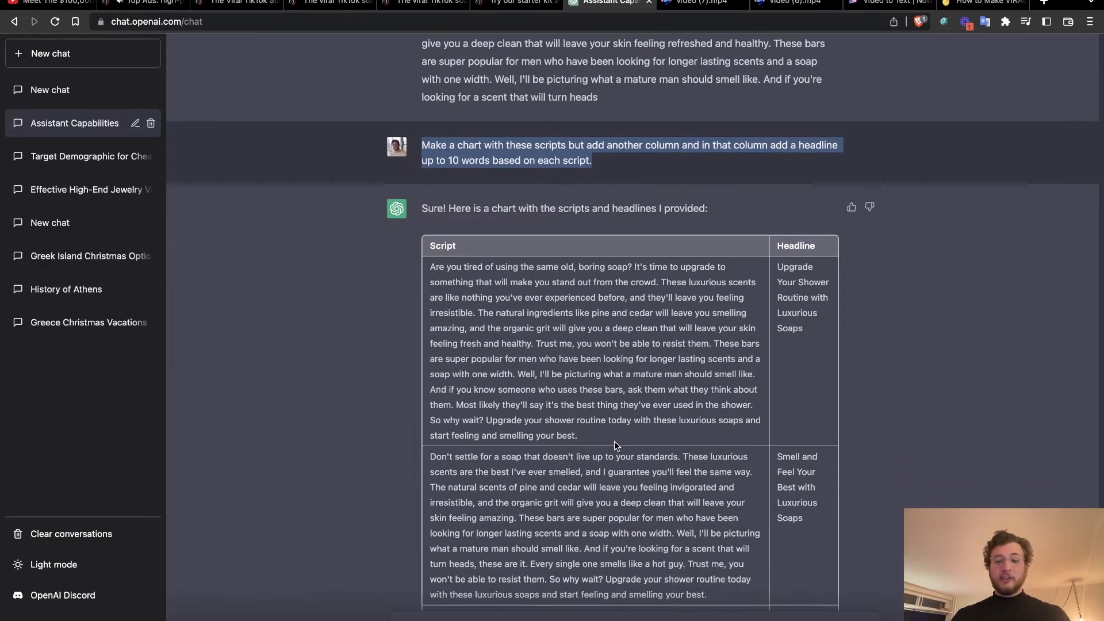
pyautogui.moveTo(618, 441); pyautogui.dragTo(431, 276)
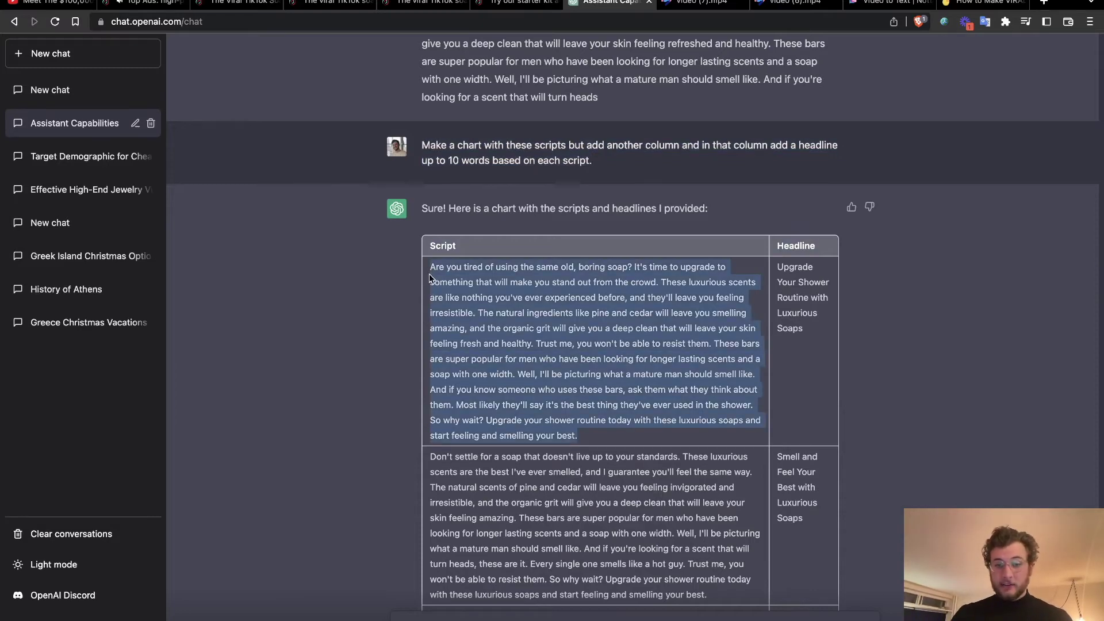
pyautogui.click(828, 343)
pyautogui.moveTo(819, 332); pyautogui.dragTo(777, 266)
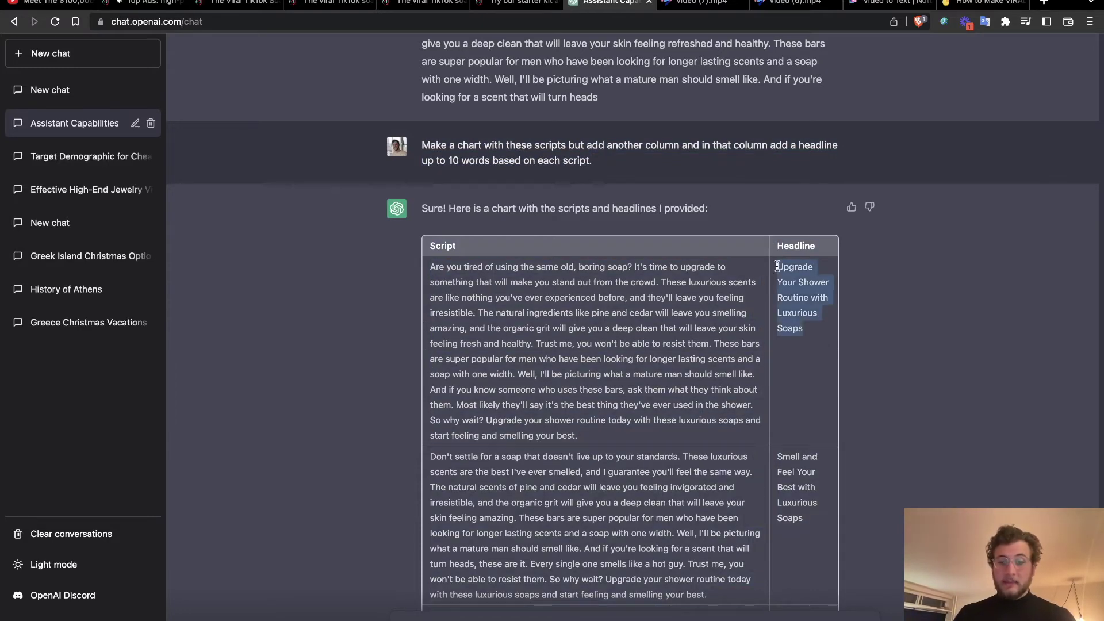
pyautogui.click(740, 305)
# Look through the remaining chart rows and the prompt requesting a new chart with added phrases and a call to action.
pyautogui.scroll(-3, 737, 308)
pyautogui.scroll(3, 730, 310)
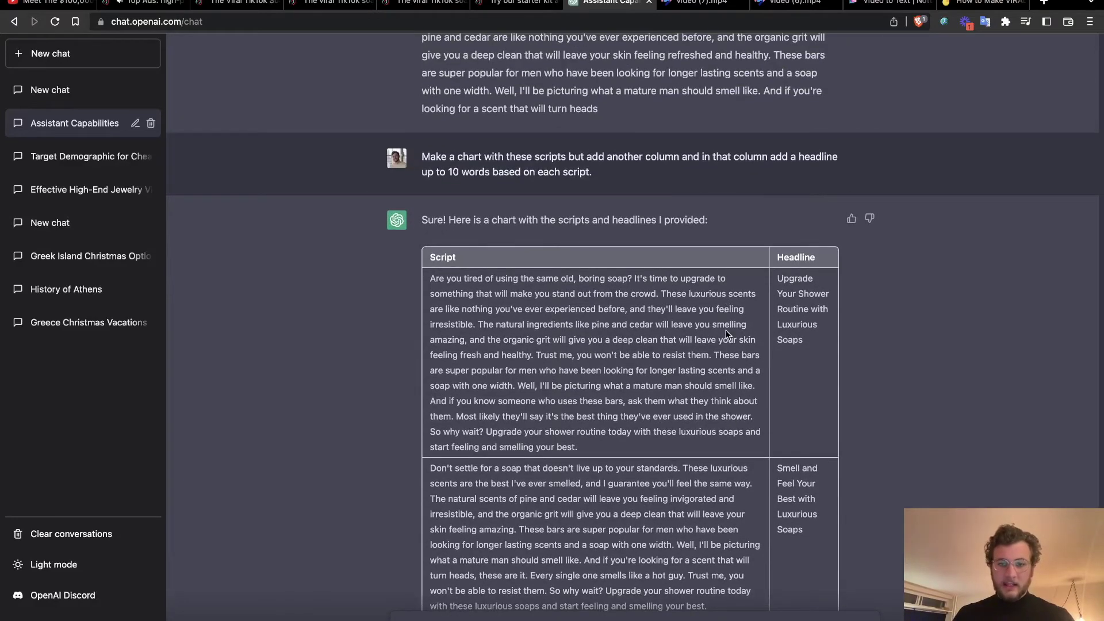
pyautogui.scroll(5, 726, 310)
pyautogui.scroll(-5, 726, 332)
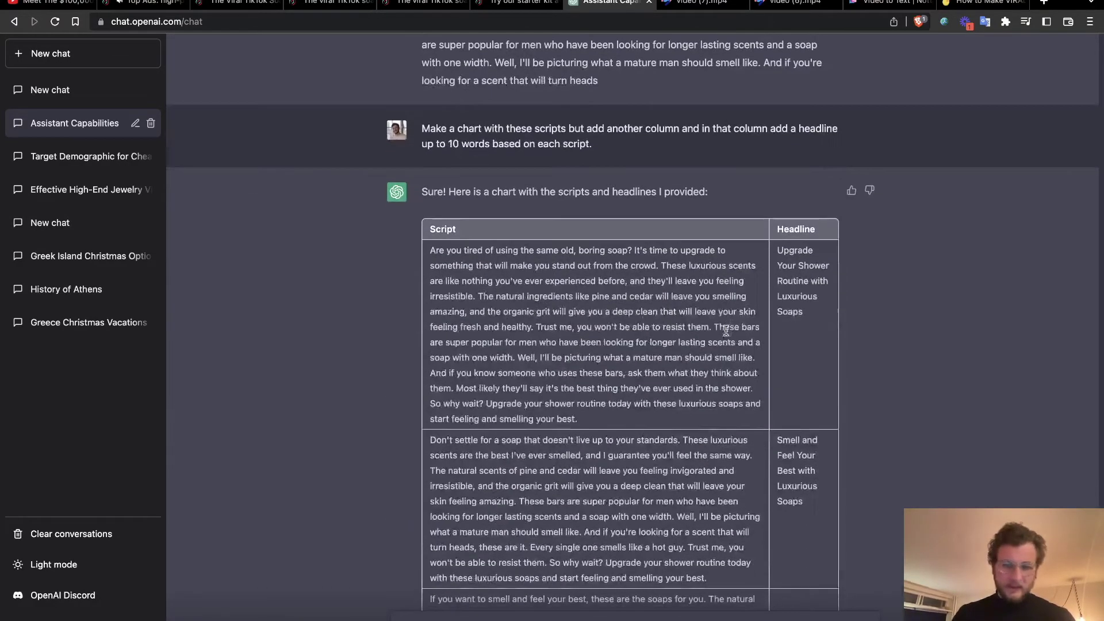
pyautogui.scroll(-3, 588, 311)
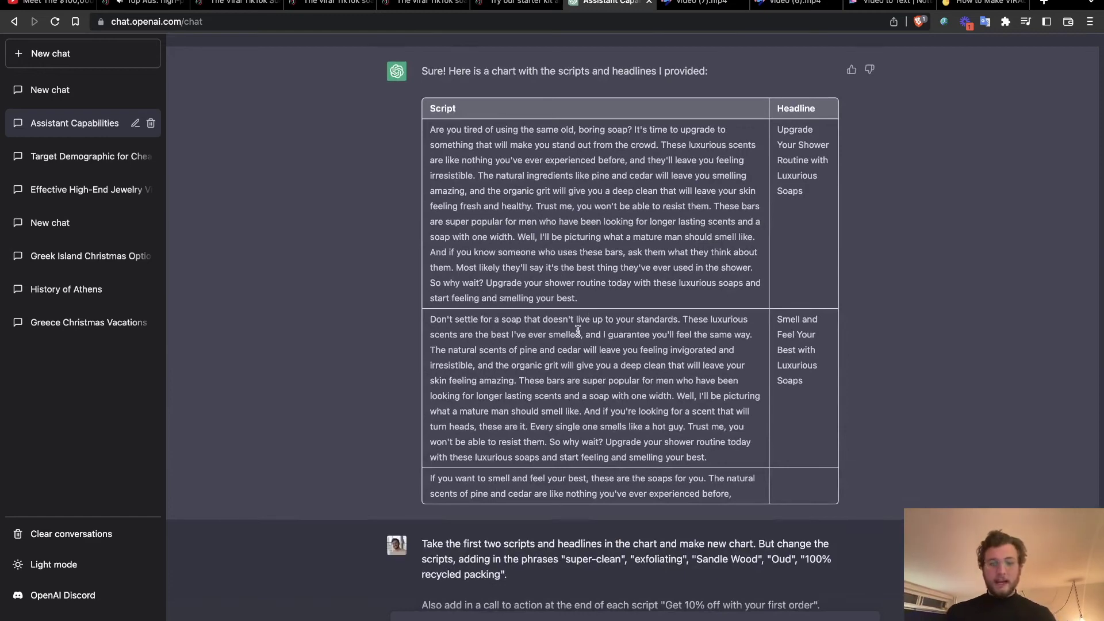
pyautogui.scroll(-4, 579, 331)
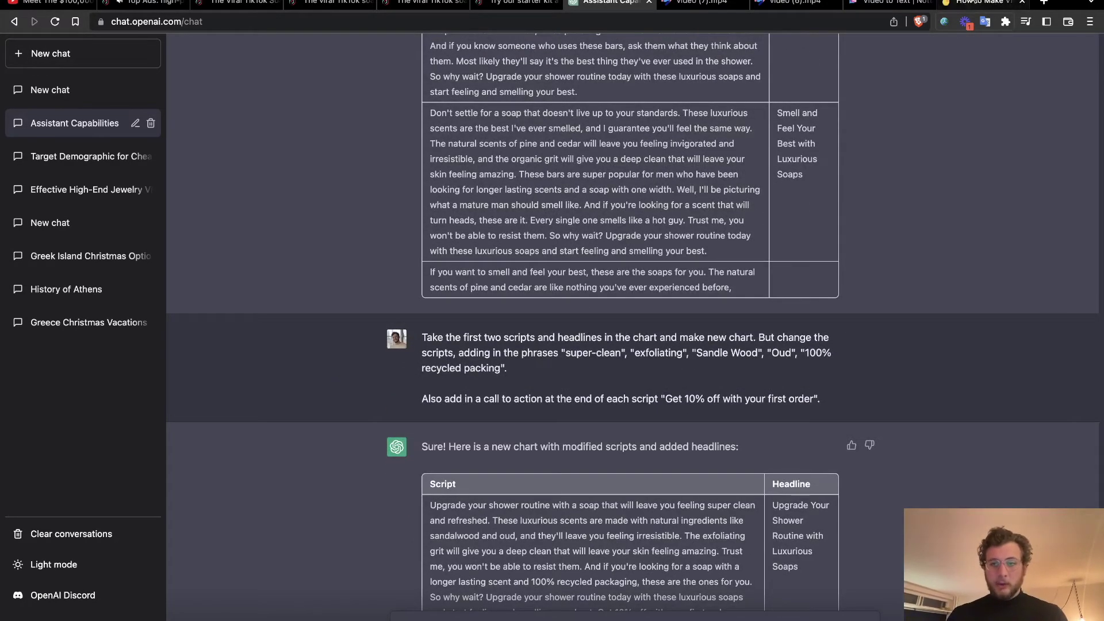
# Switch to the How to Make VIRAL TikTok Ads Jamboard and select the "Identify Competitors Viral Ads" note.
pyautogui.click(976, 4)
pyautogui.click(208, 320)
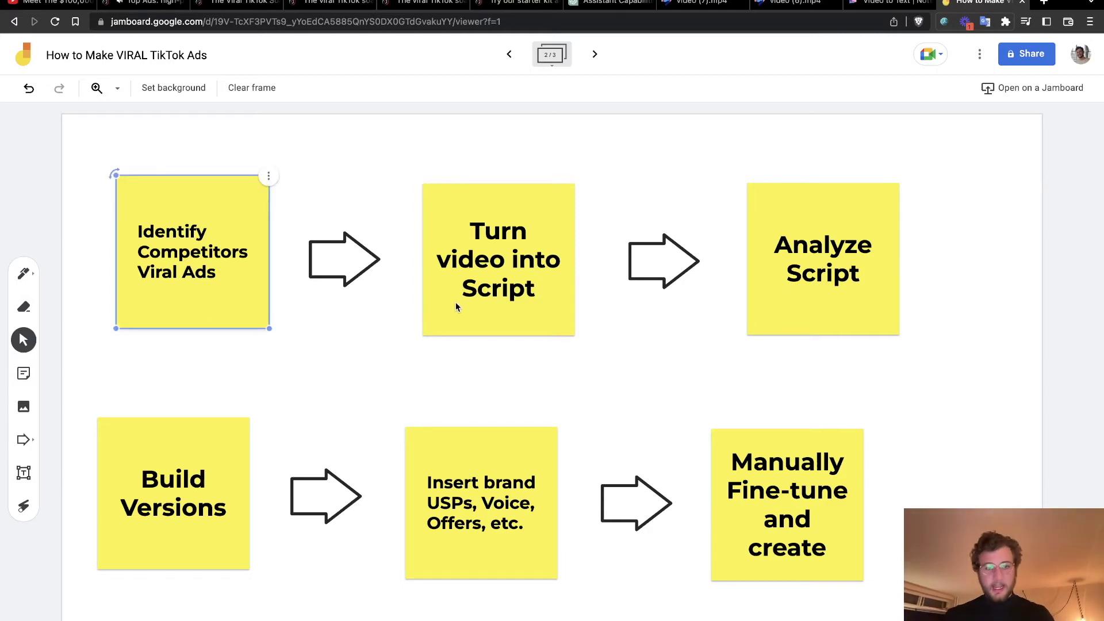
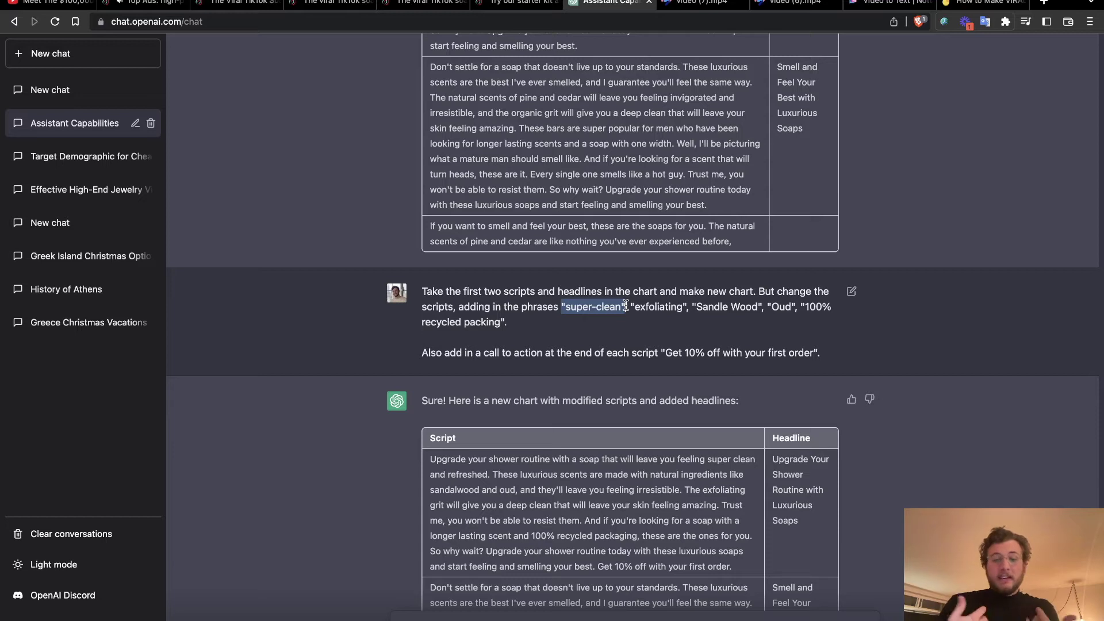
# In the ChatGPT prompt for the revised chart, highlight the phrase "exfoliating" and look at the call-to-action request and resulting chart.
pyautogui.click(626, 307)
pyautogui.moveTo(635, 304); pyautogui.dragTo(695, 308)
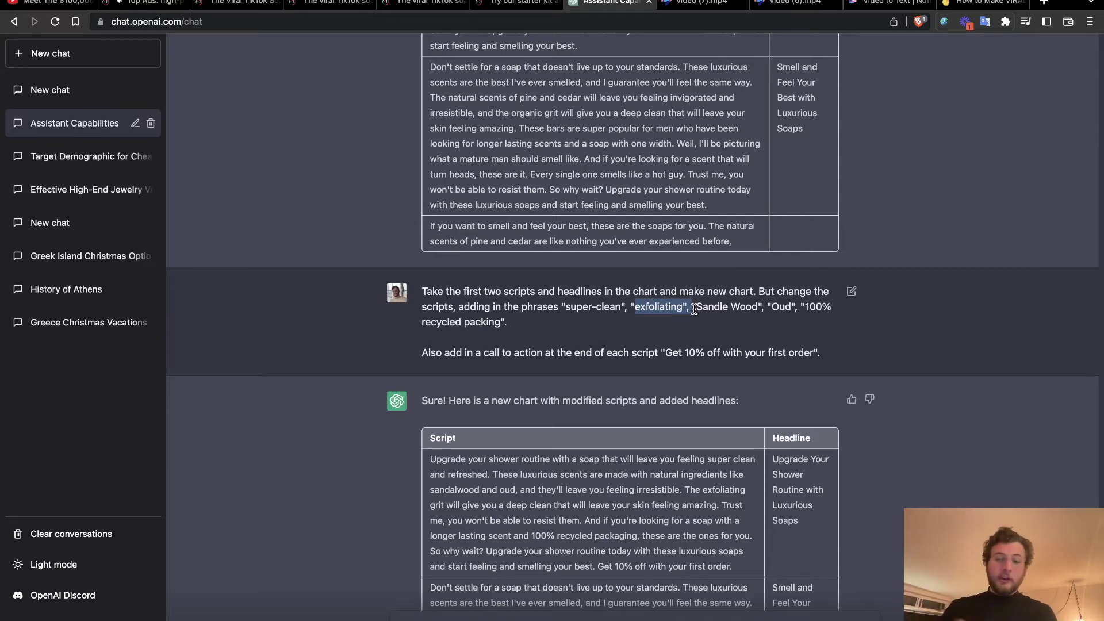
pyautogui.scroll(-1, 695, 309)
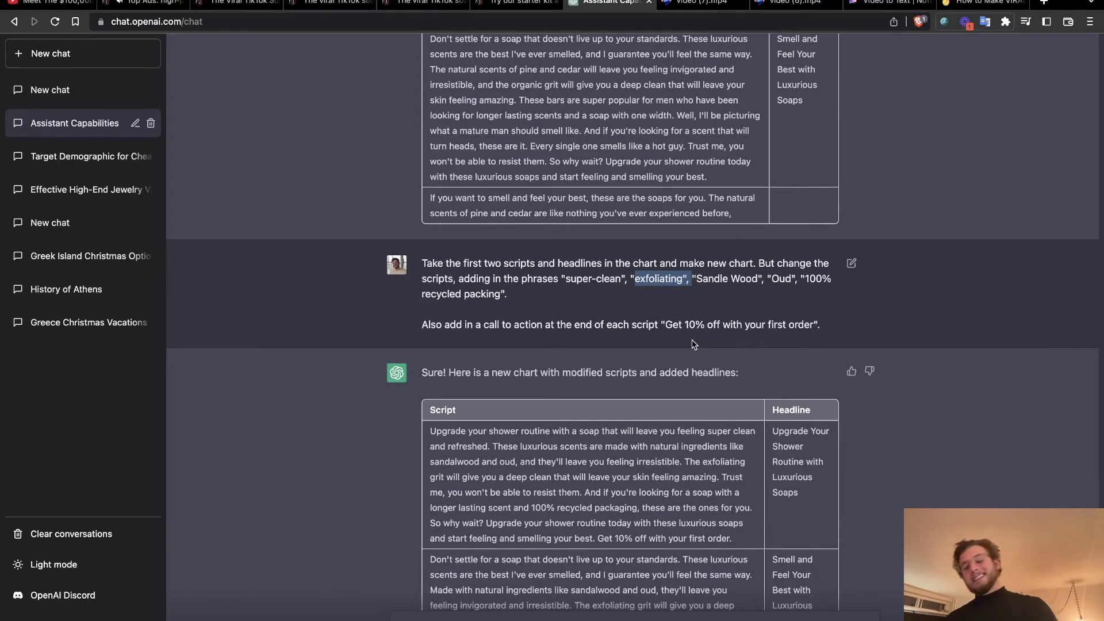
# Examine the first script in the revised chart, highlighting the recycled packaging, 10% off call to action, and sandalwood and oud phrases.
pyautogui.scroll(-3, 694, 344)
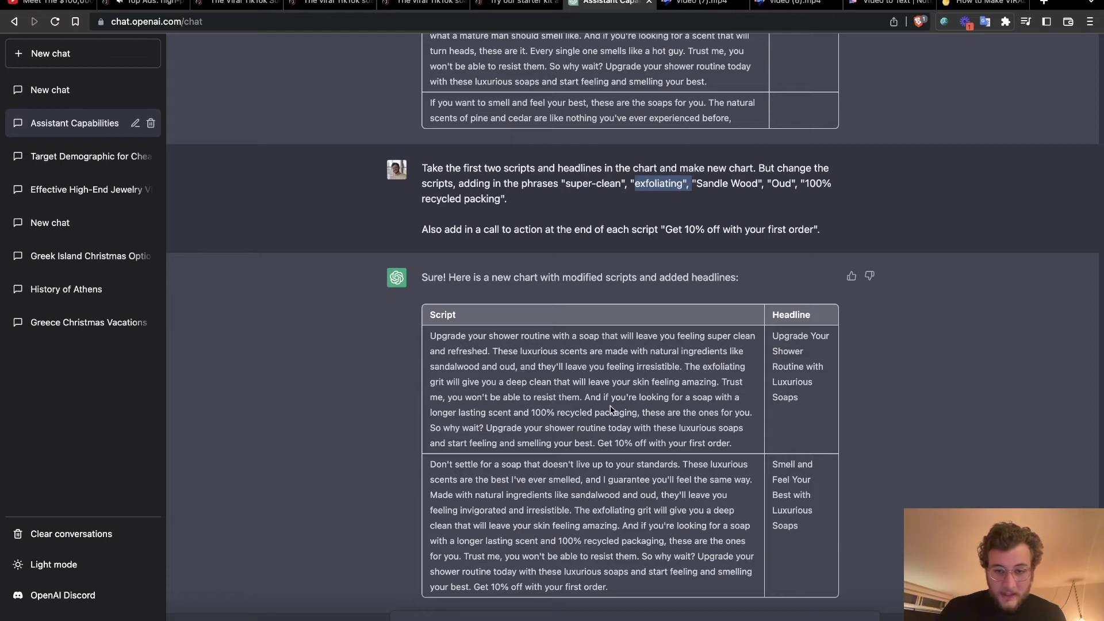
pyautogui.moveTo(512, 409); pyautogui.dragTo(618, 407)
pyautogui.moveTo(757, 441); pyautogui.dragTo(625, 441)
pyautogui.click(569, 440)
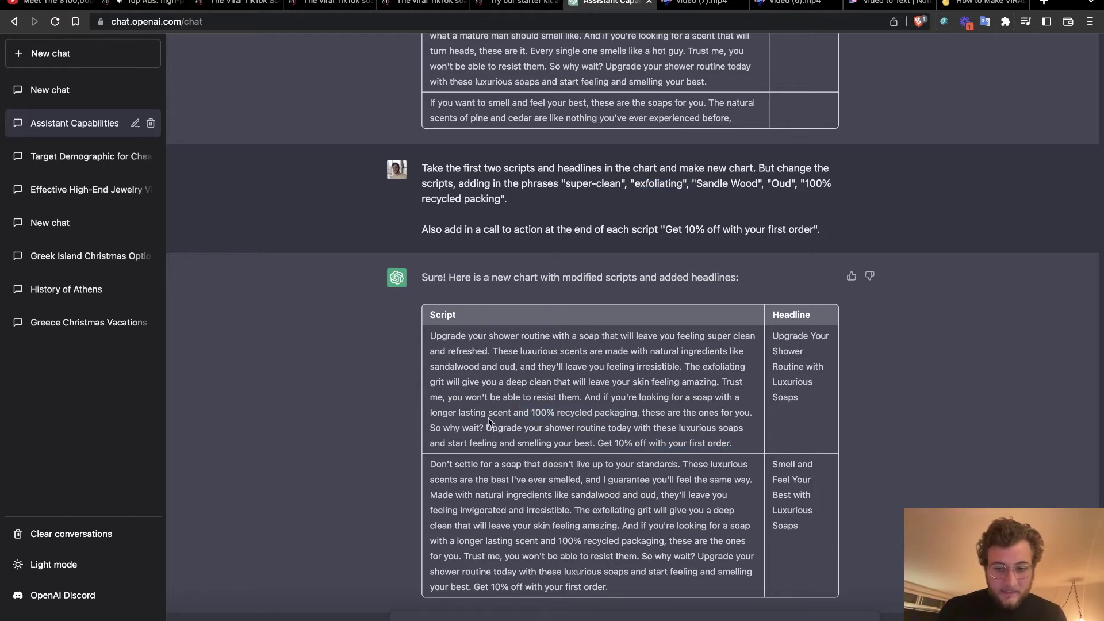
pyautogui.moveTo(502, 351); pyautogui.dragTo(585, 351)
pyautogui.moveTo(521, 366); pyautogui.dragTo(437, 365)
pyautogui.click(503, 385)
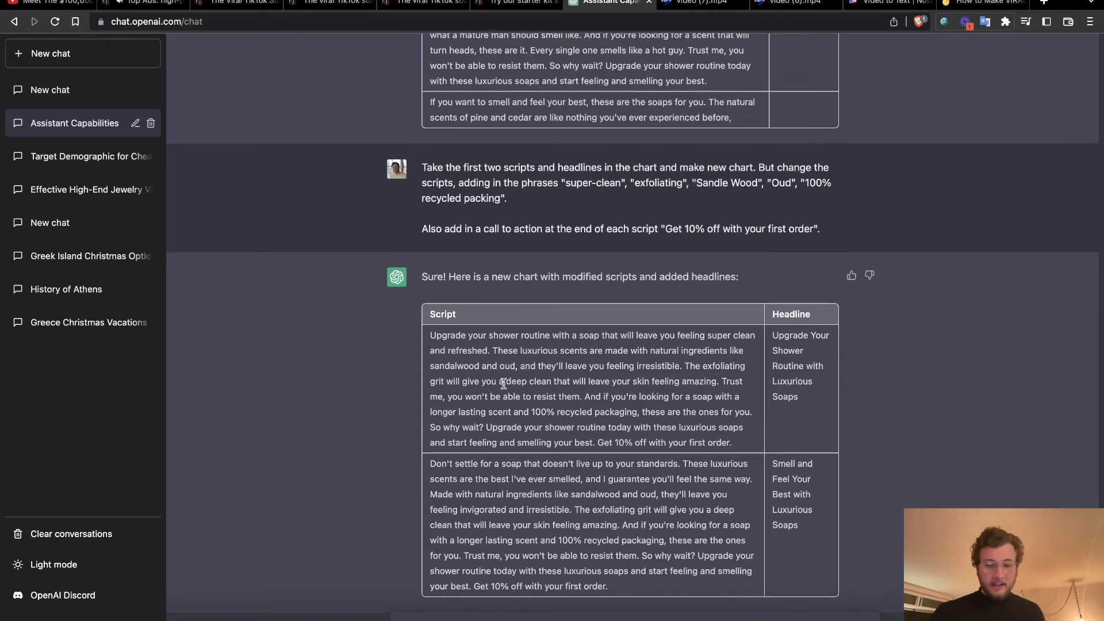
# Find the prompt "Make these sounds more hippie." below the revised chart and highlight it.
pyautogui.scroll(-2, 504, 384)
pyautogui.scroll(-3, 503, 383)
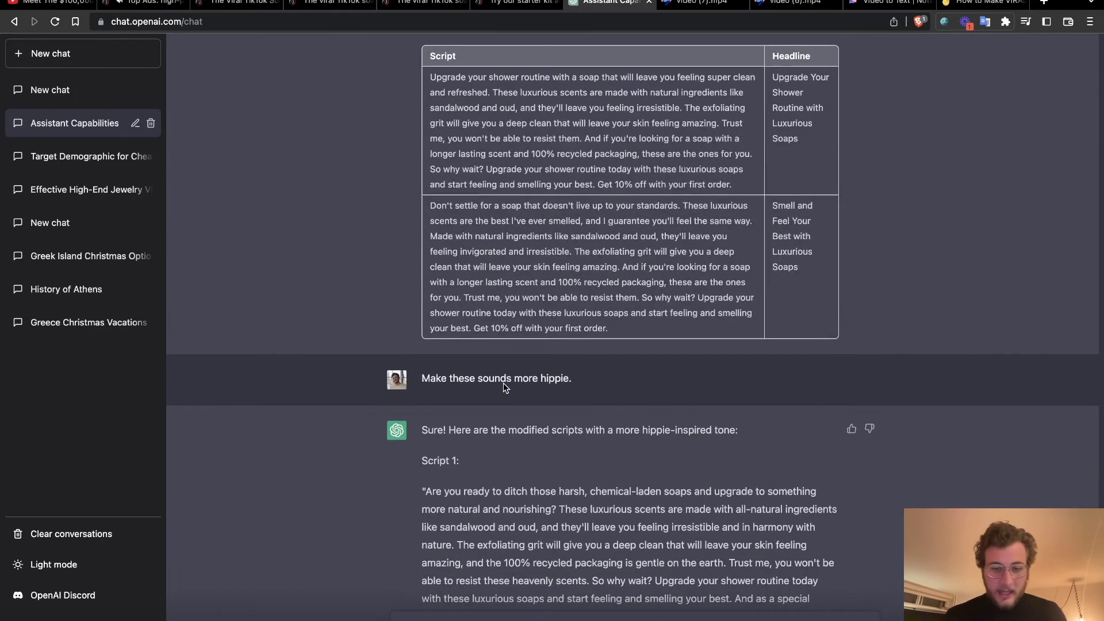
pyautogui.scroll(1, 606, 364)
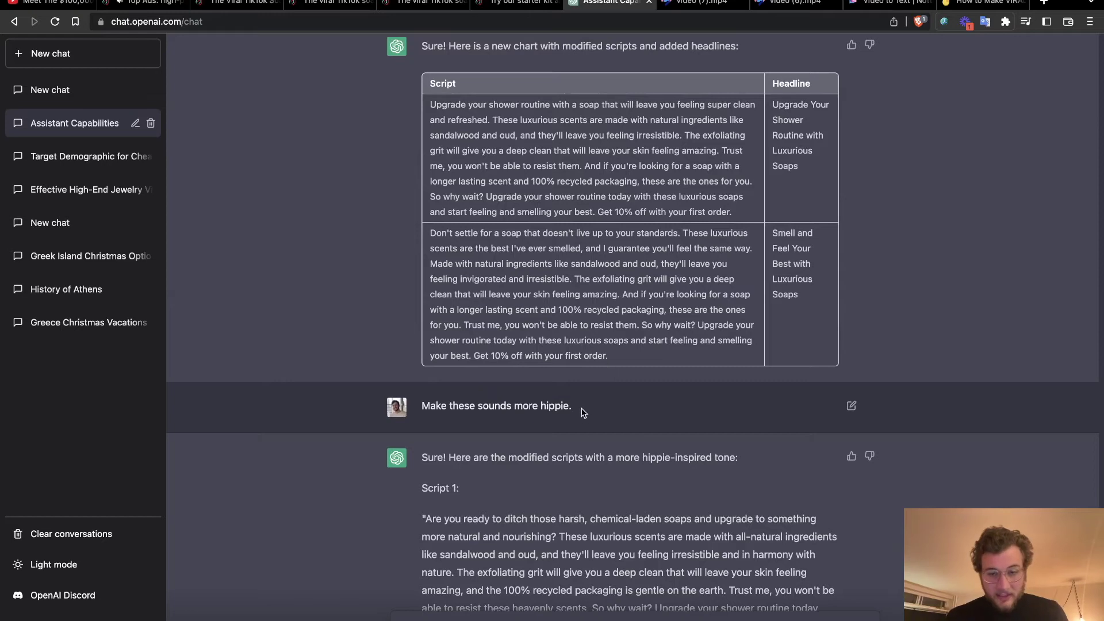
pyautogui.moveTo(574, 406); pyautogui.dragTo(422, 405)
pyautogui.scroll(1, 421, 406)
pyautogui.click(571, 423)
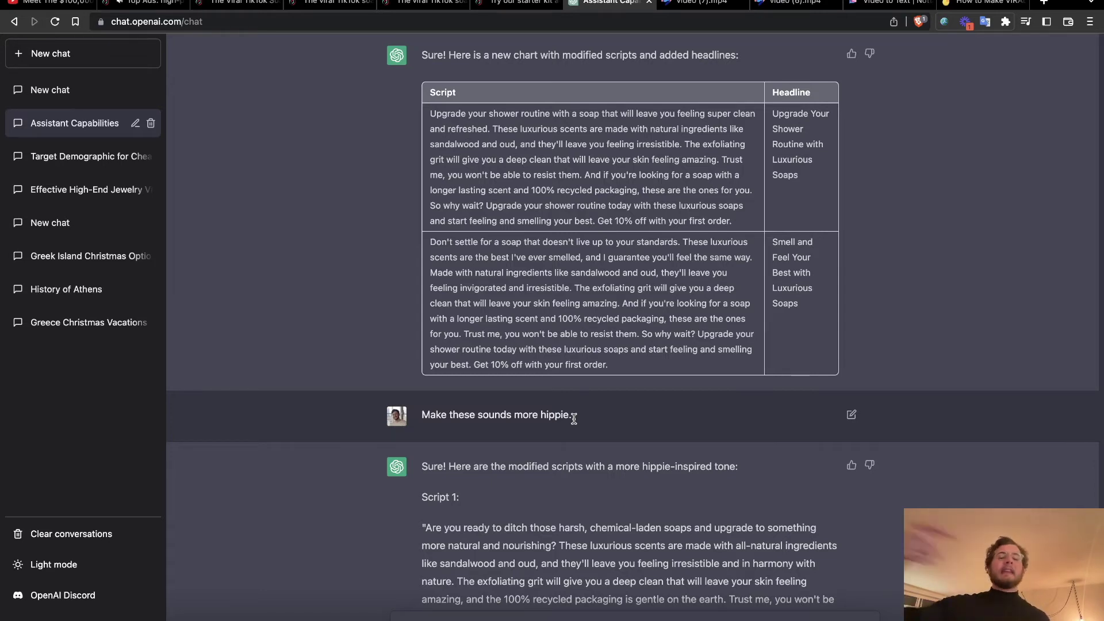
# Read the hippie-toned Script 1, highlighting its opening paragraph, the code 'HIPPIE' and the closing word "Namaste".
pyautogui.scroll(-5, 574, 419)
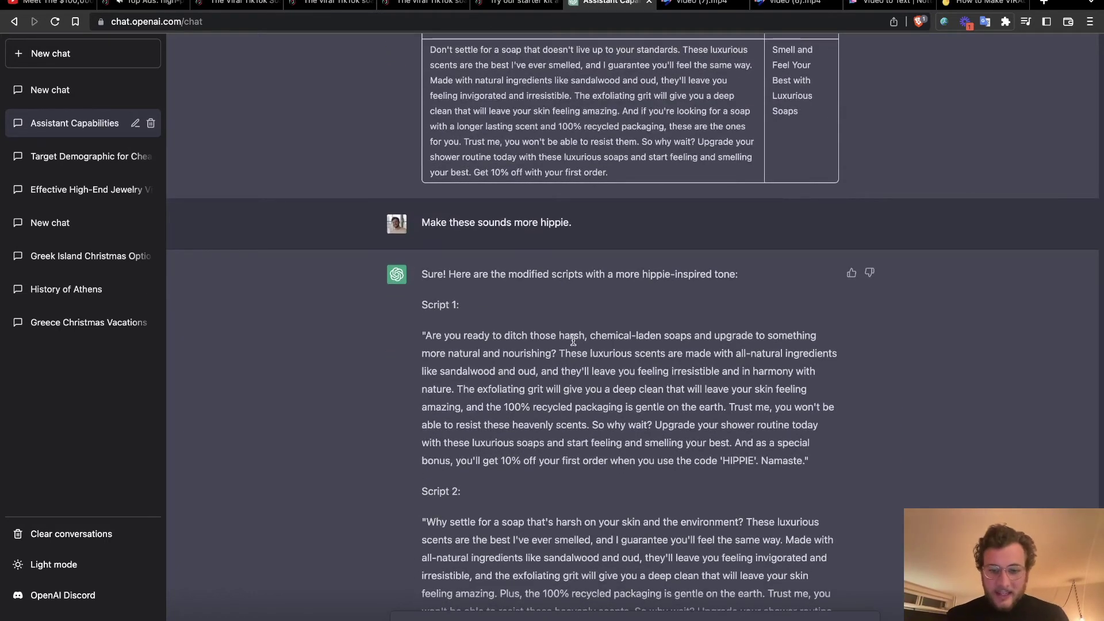
pyautogui.tripleClick(571, 339)
pyautogui.click(556, 368)
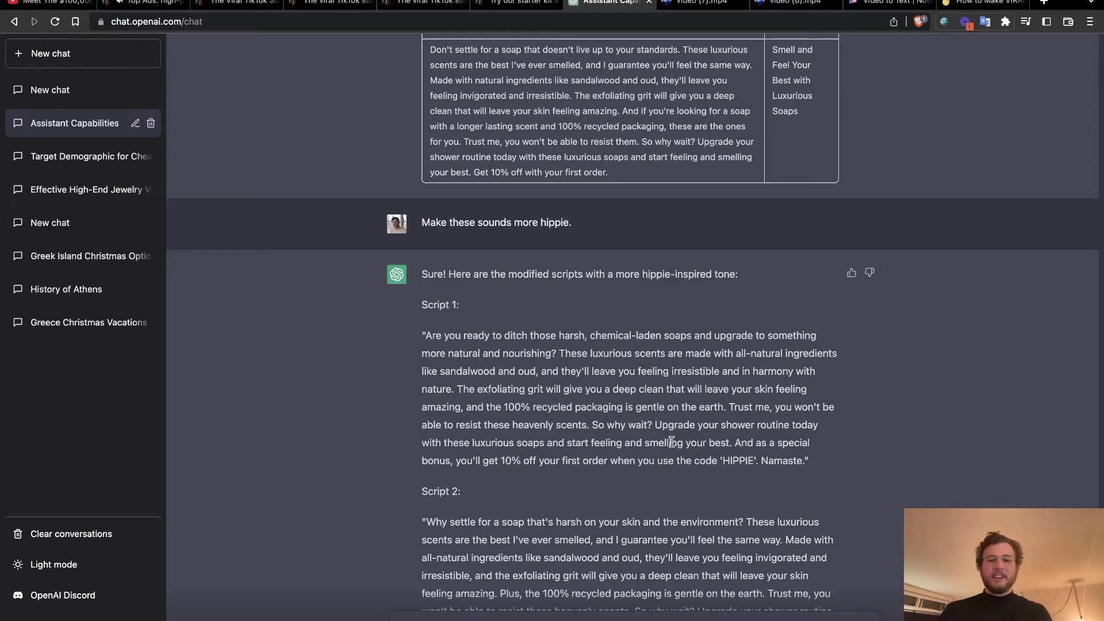
pyautogui.scroll(-2, 672, 440)
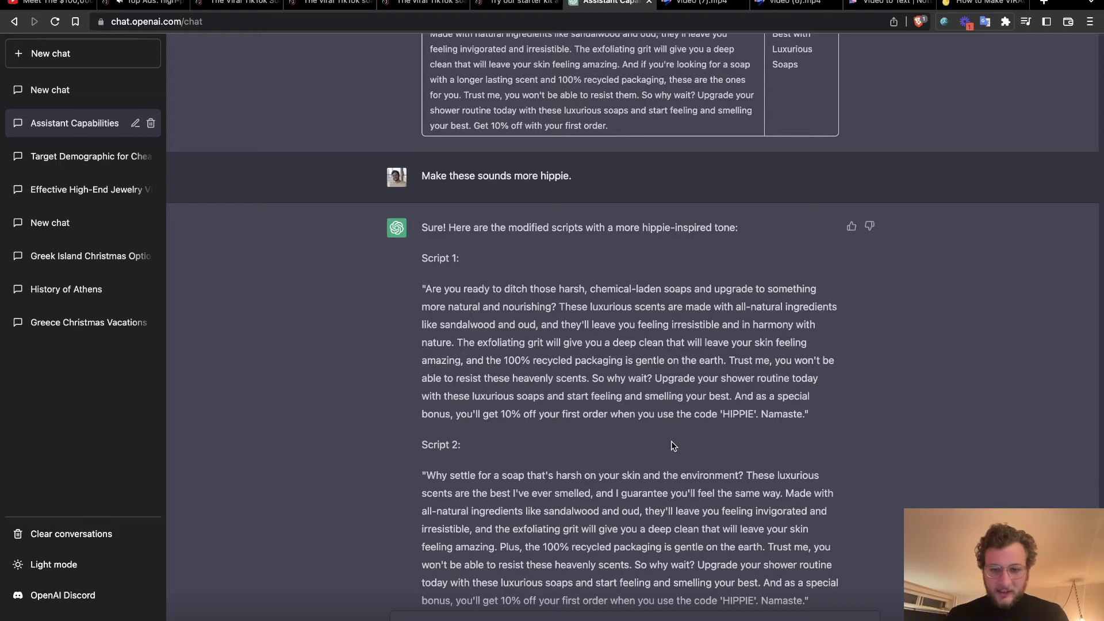
pyautogui.doubleClick(749, 412)
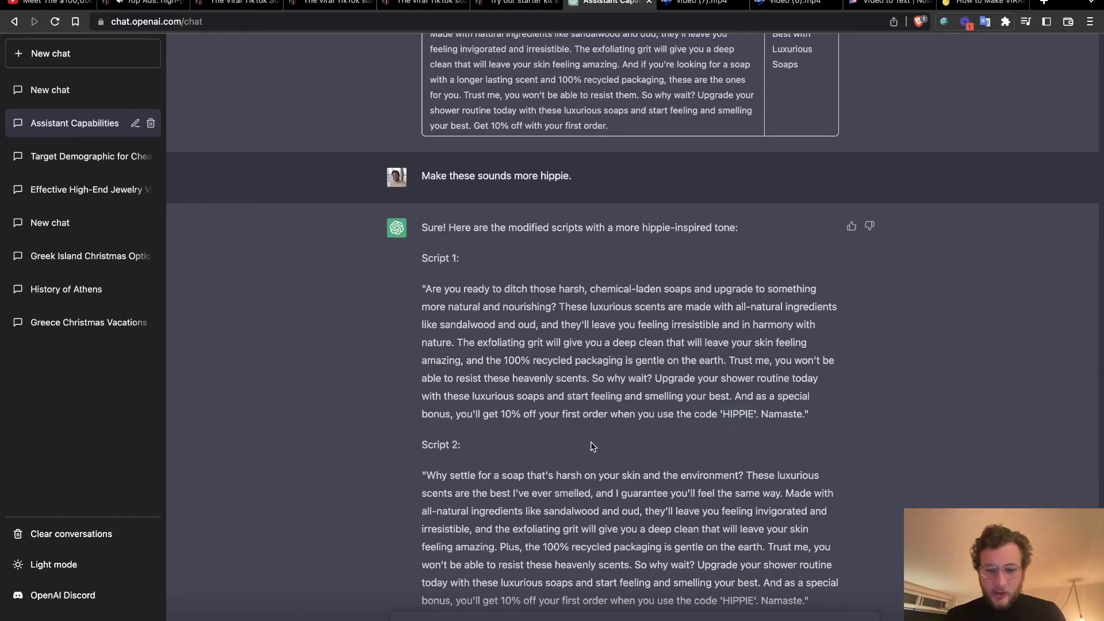
pyautogui.doubleClick(736, 415)
pyautogui.click(793, 417)
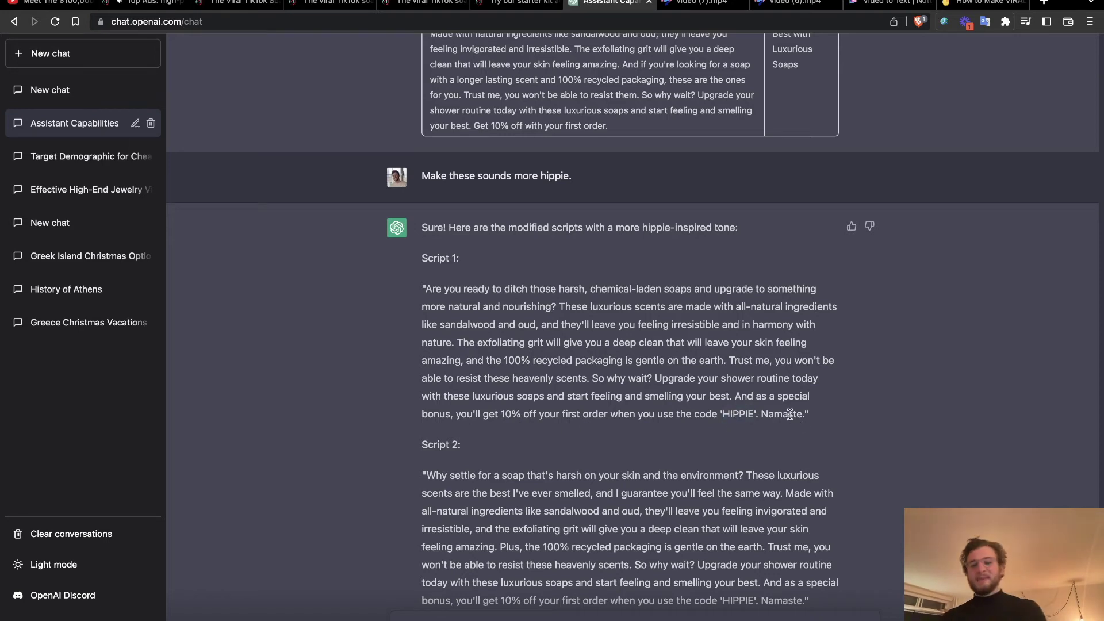
pyautogui.doubleClick(790, 414)
pyautogui.click(693, 447)
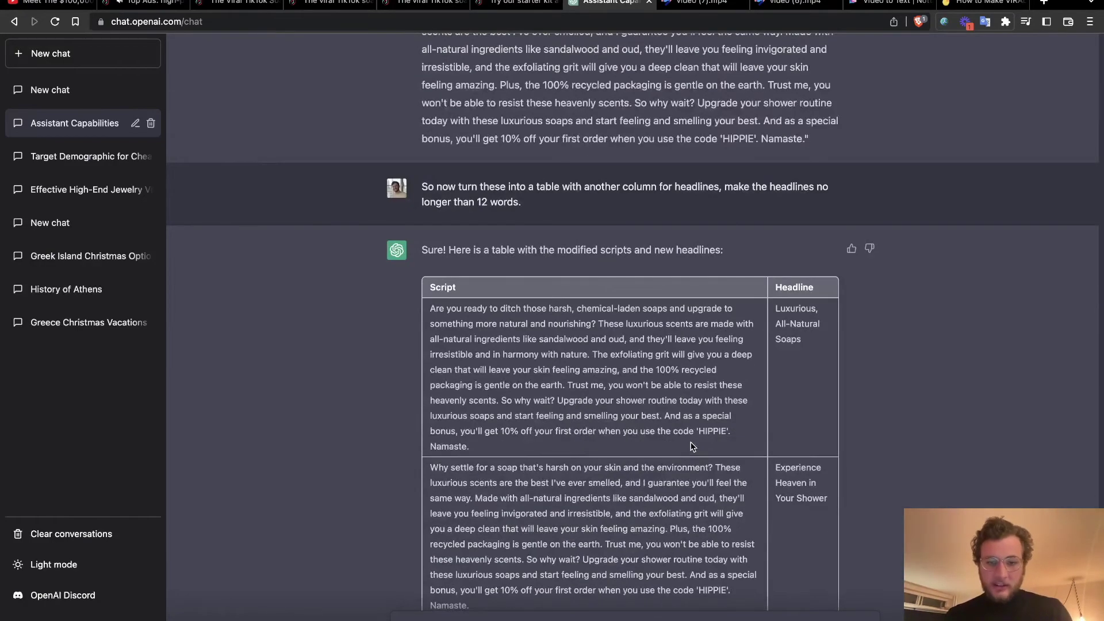
# Highlight the prompt requesting a table with headlines no longer than 12 words, and look at the resulting table.
pyautogui.scroll(6, 693, 446)
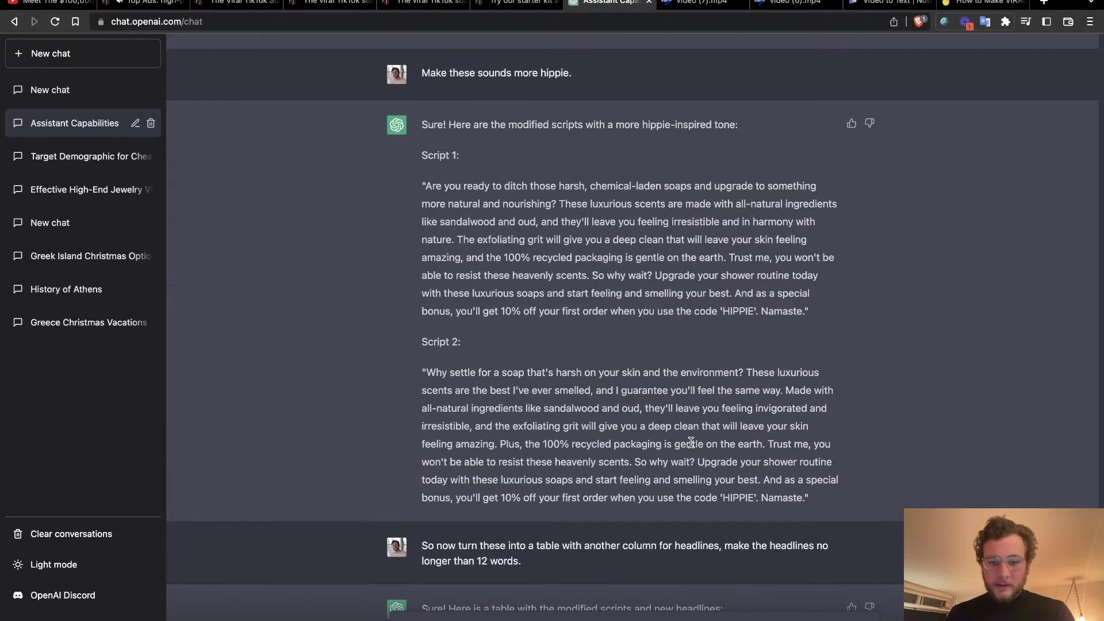
pyautogui.scroll(-2, 691, 442)
pyautogui.moveTo(521, 484); pyautogui.dragTo(442, 471)
pyautogui.click(620, 471)
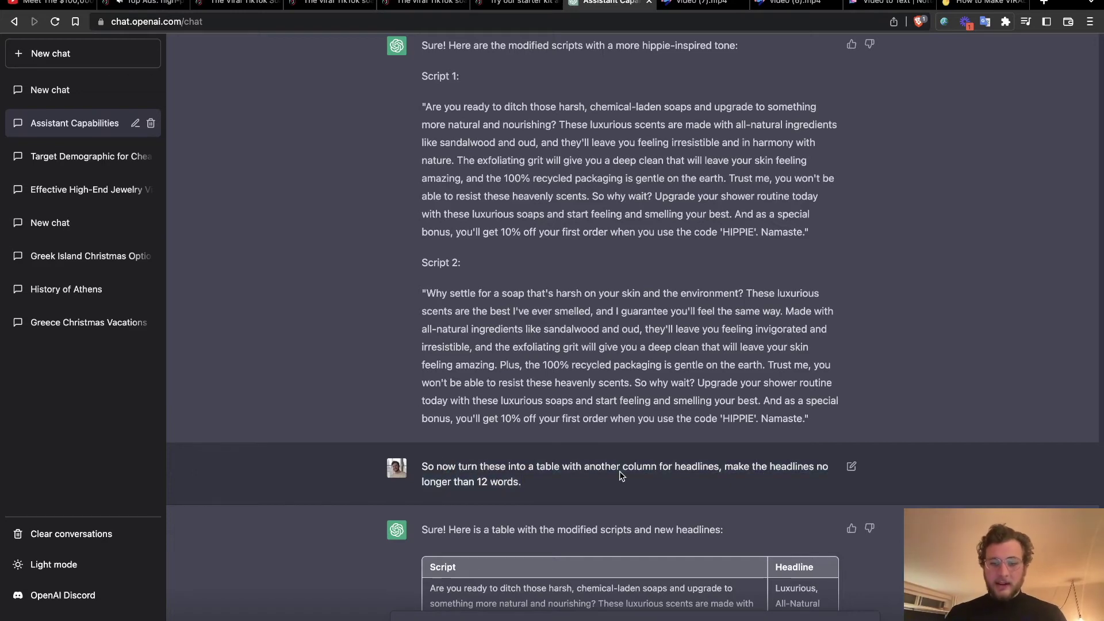
pyautogui.scroll(-6, 602, 494)
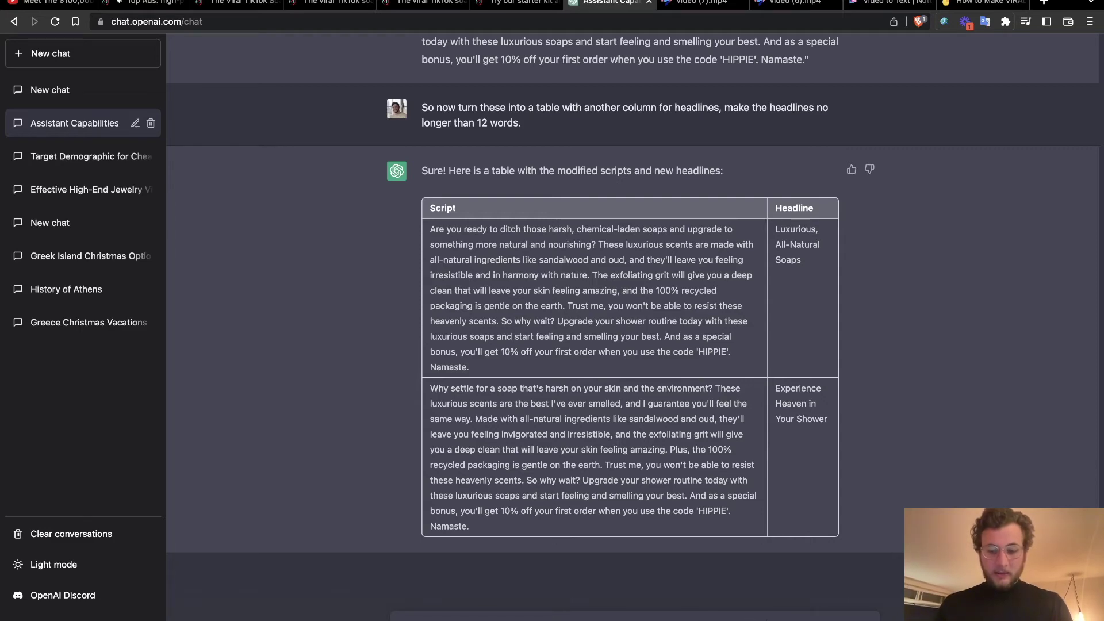
# Send the prompt "Do what you just did but take out the word luxurious, and add in more hippie words." and review the earlier content.
pyautogui.press('Return')
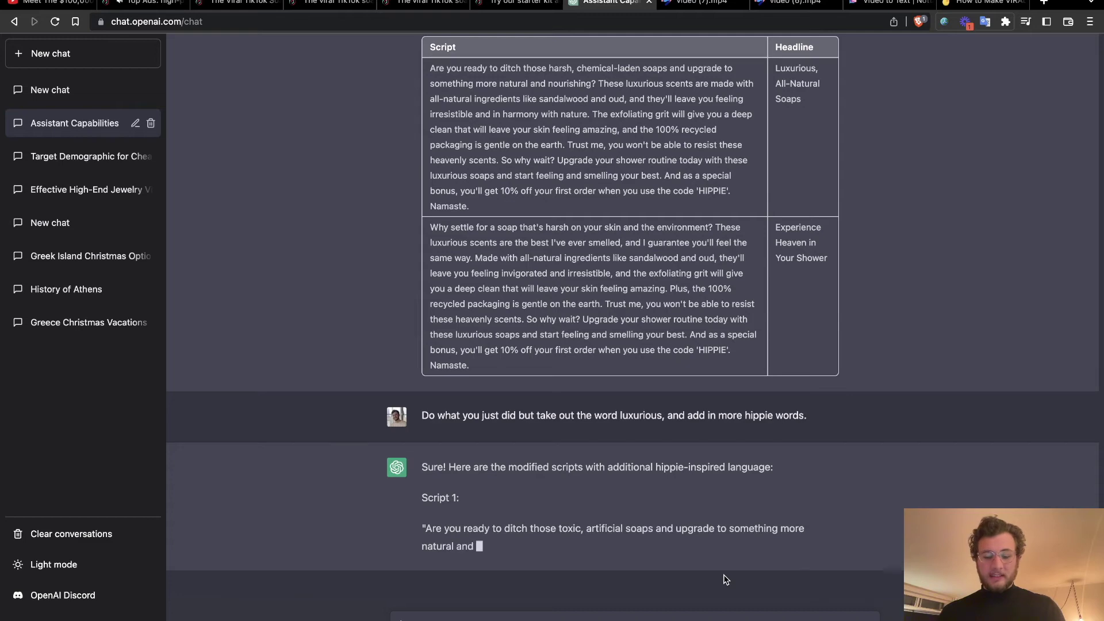
pyautogui.scroll(2, 780, 316)
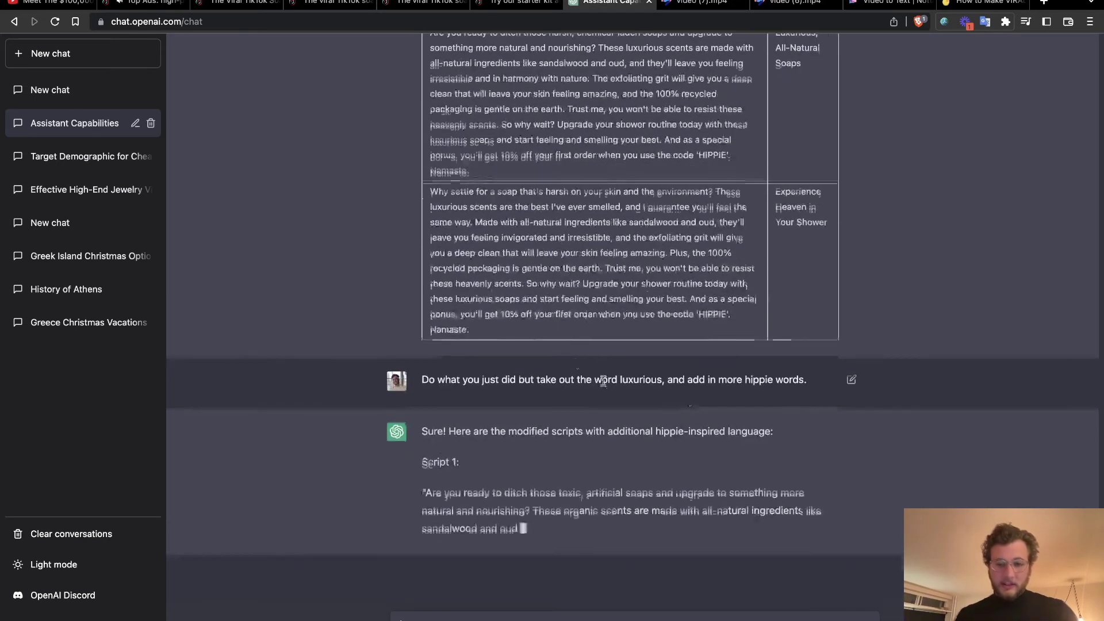
pyautogui.scroll(2, 633, 259)
pyautogui.moveTo(505, 119); pyautogui.dragTo(587, 150)
pyautogui.click(586, 150)
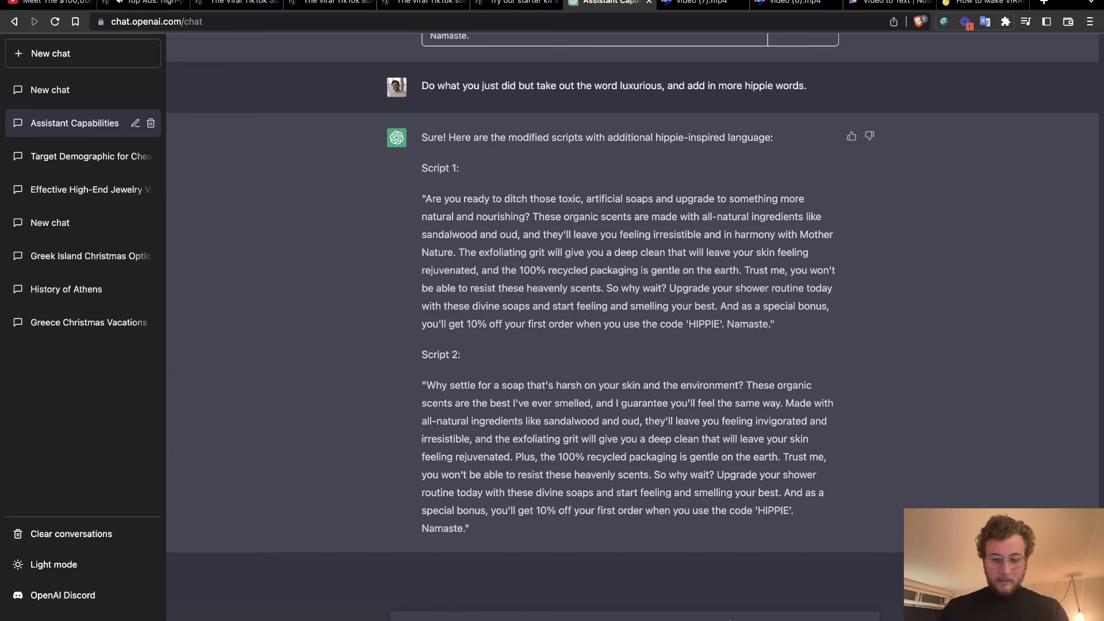
# Send the prompt "Make these sounds more like a 20 year skater living in Venice beach CA" and compare the hippie and skater scripts.
pyautogui.press('Return')
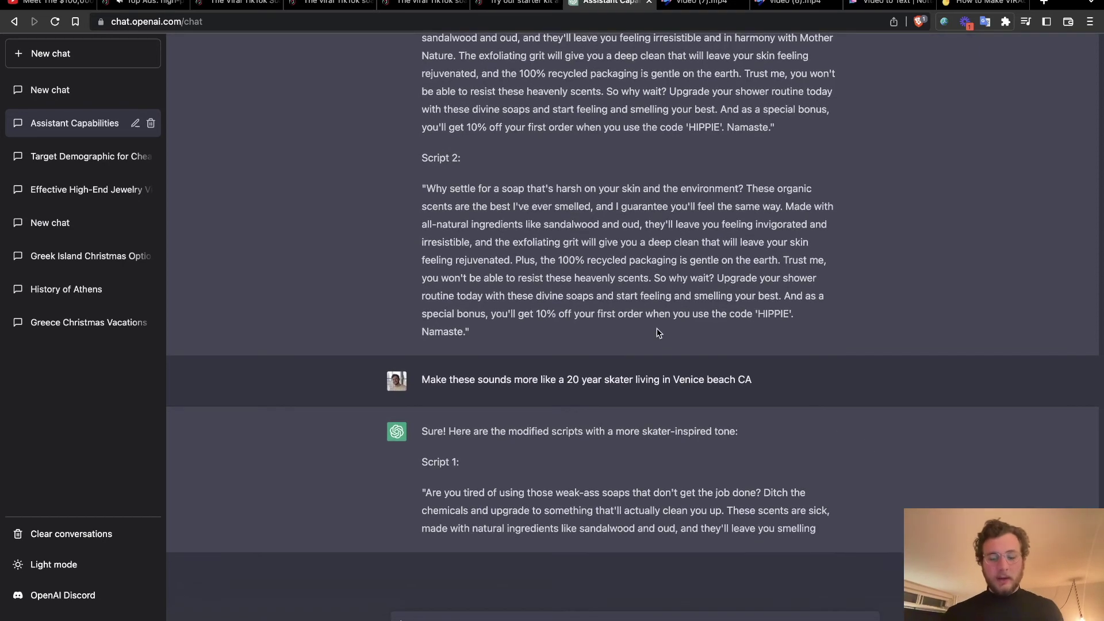
pyautogui.scroll(5, 658, 329)
pyautogui.scroll(-5, 657, 329)
pyautogui.scroll(5, 657, 328)
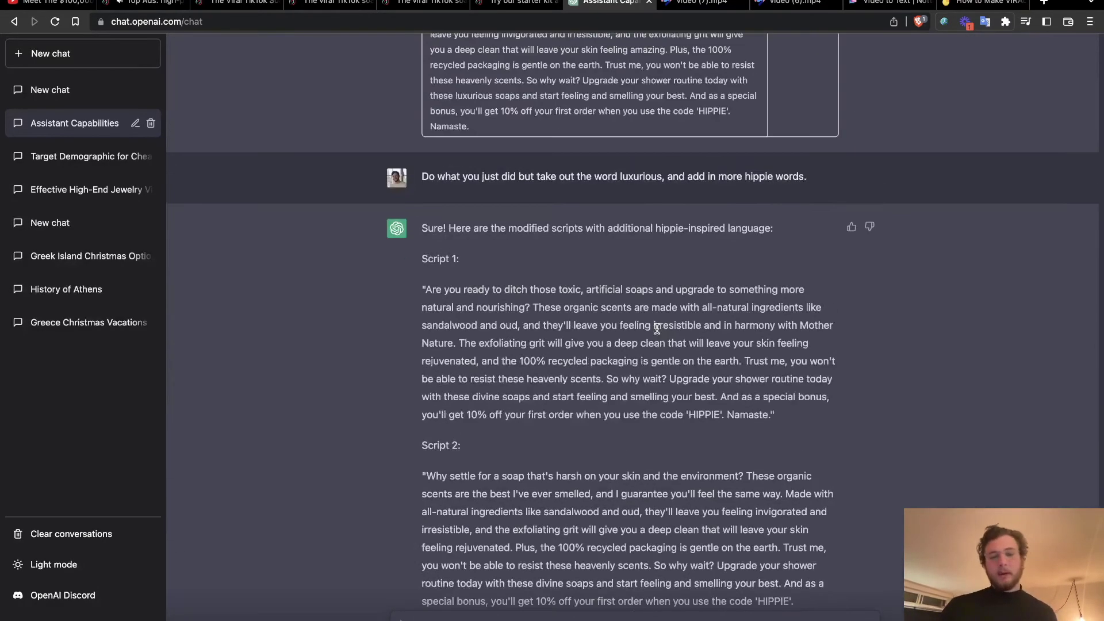
pyautogui.scroll(-2, 511, 523)
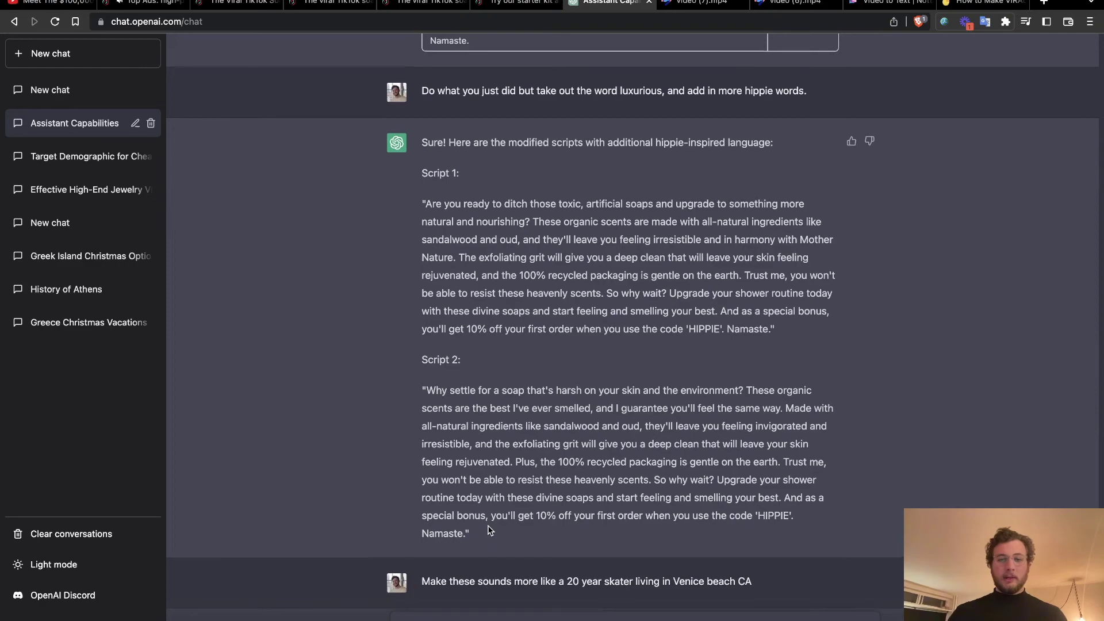
pyautogui.scroll(5, 490, 530)
pyautogui.scroll(-5, 483, 523)
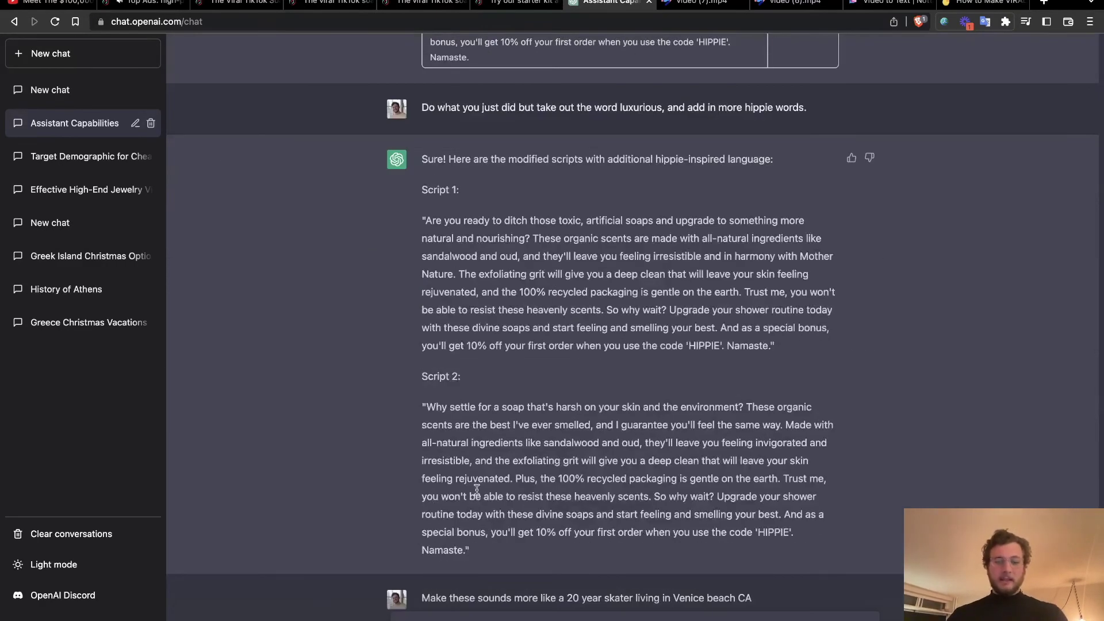
pyautogui.scroll(-5, 431, 405)
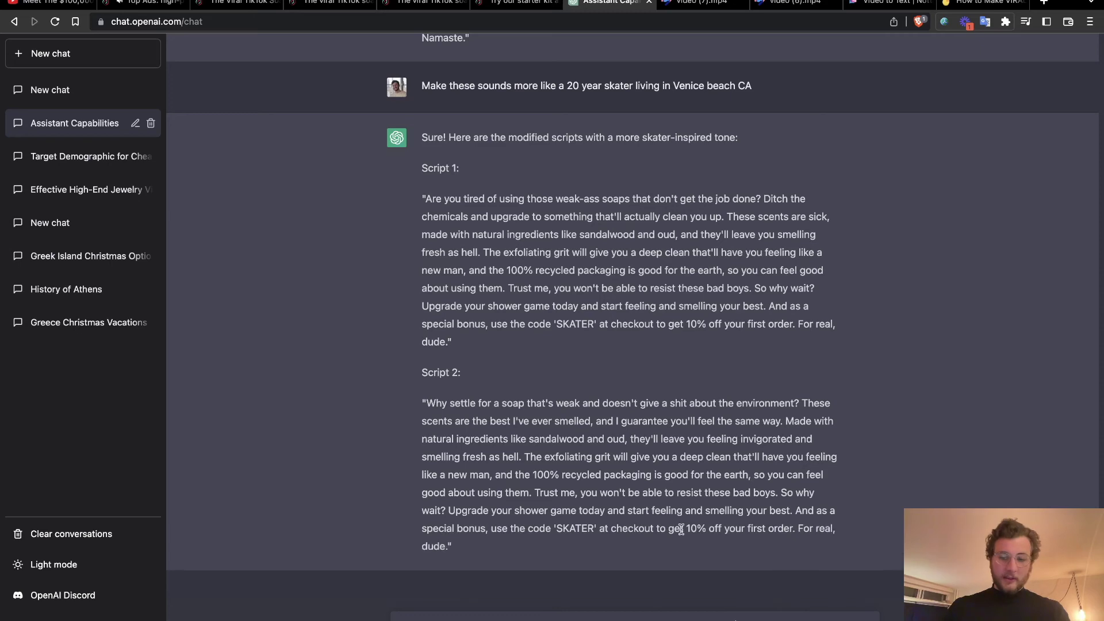
# Send the prompt "Take these scripts to condense them to 20s, and make 3 more like them." and review the earlier table and skater scripts.
pyautogui.press('Return')
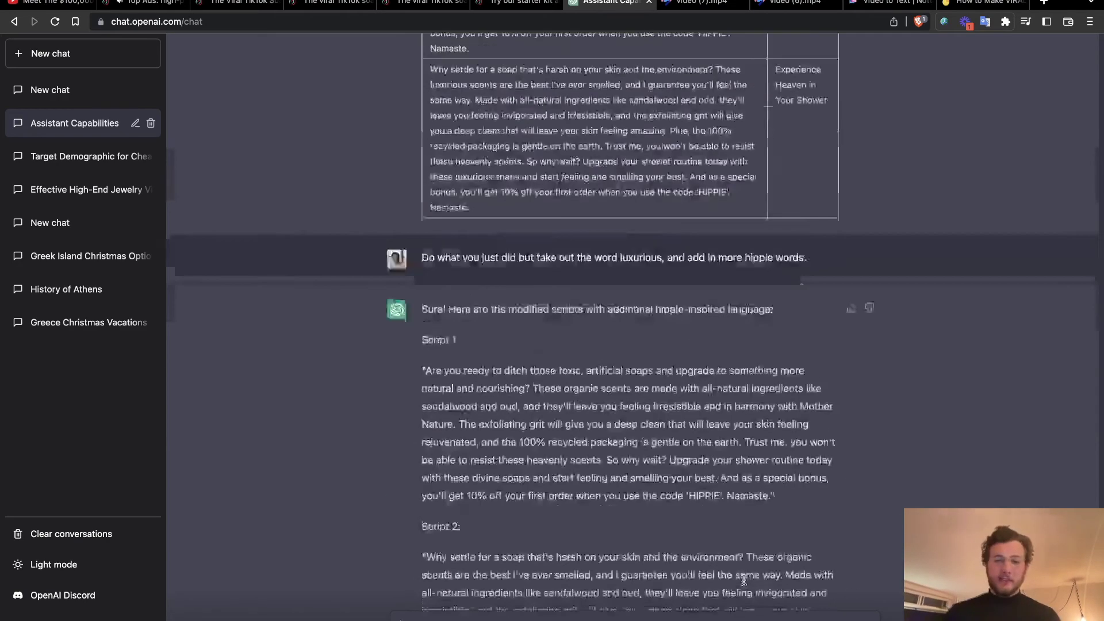
pyautogui.scroll(3, 777, 215)
pyautogui.scroll(-1, 773, 335)
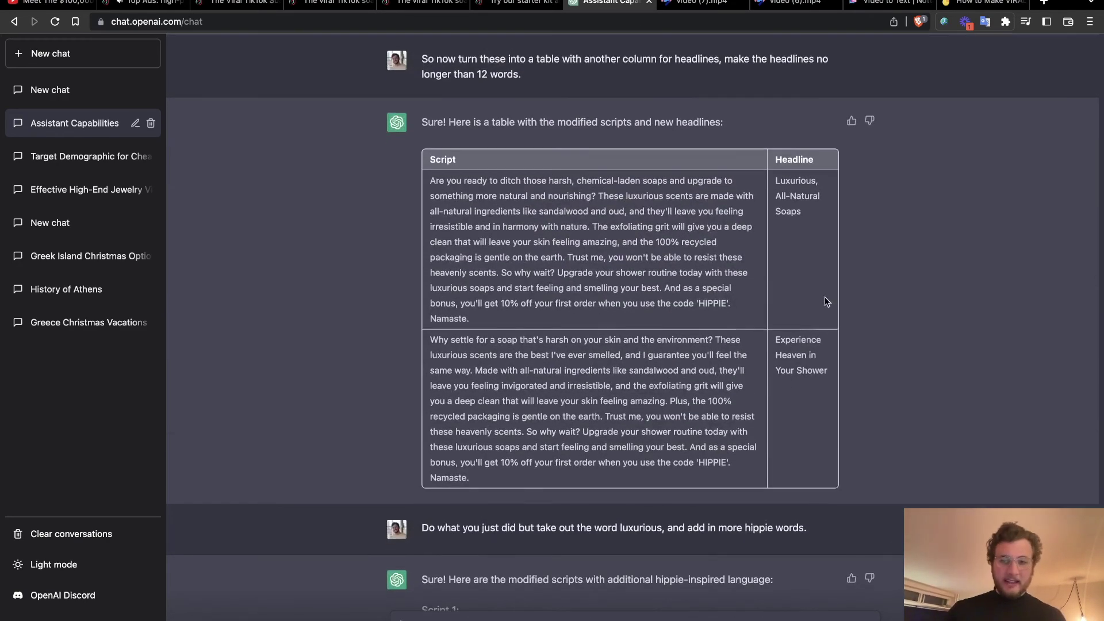
pyautogui.moveTo(431, 180); pyautogui.dragTo(587, 315)
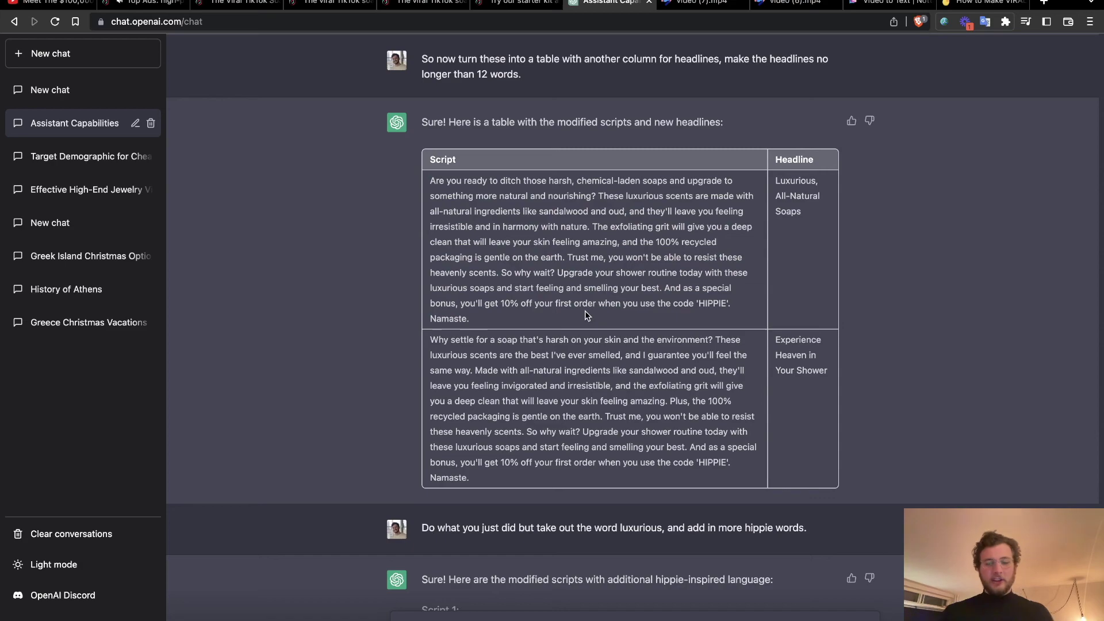
pyautogui.scroll(-7, 585, 311)
pyautogui.scroll(-10, 585, 310)
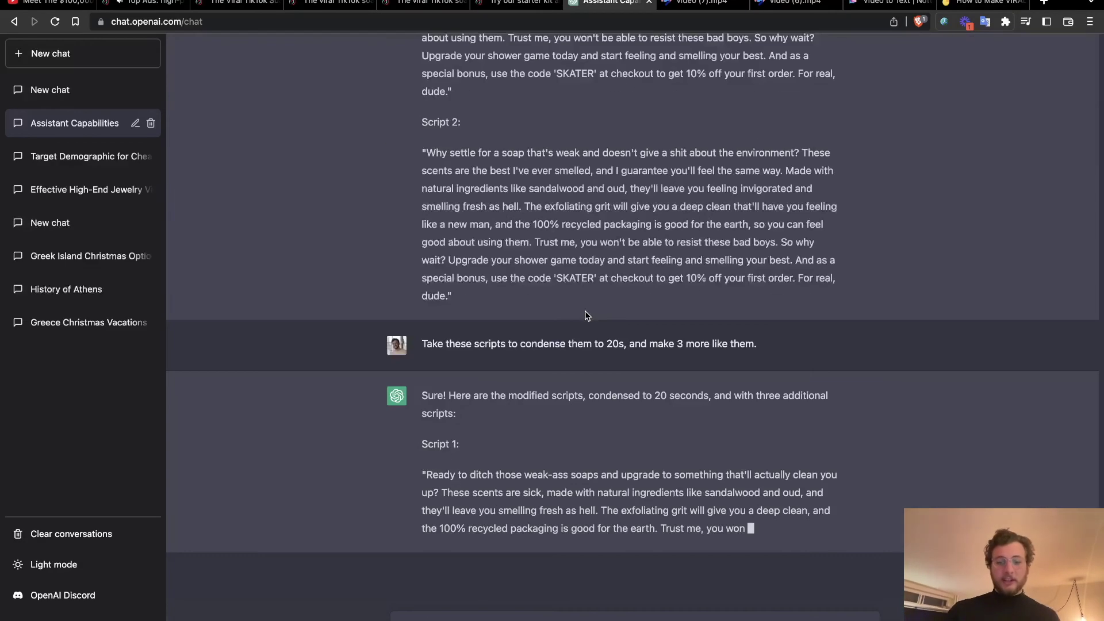
pyautogui.scroll(3, 830, 347)
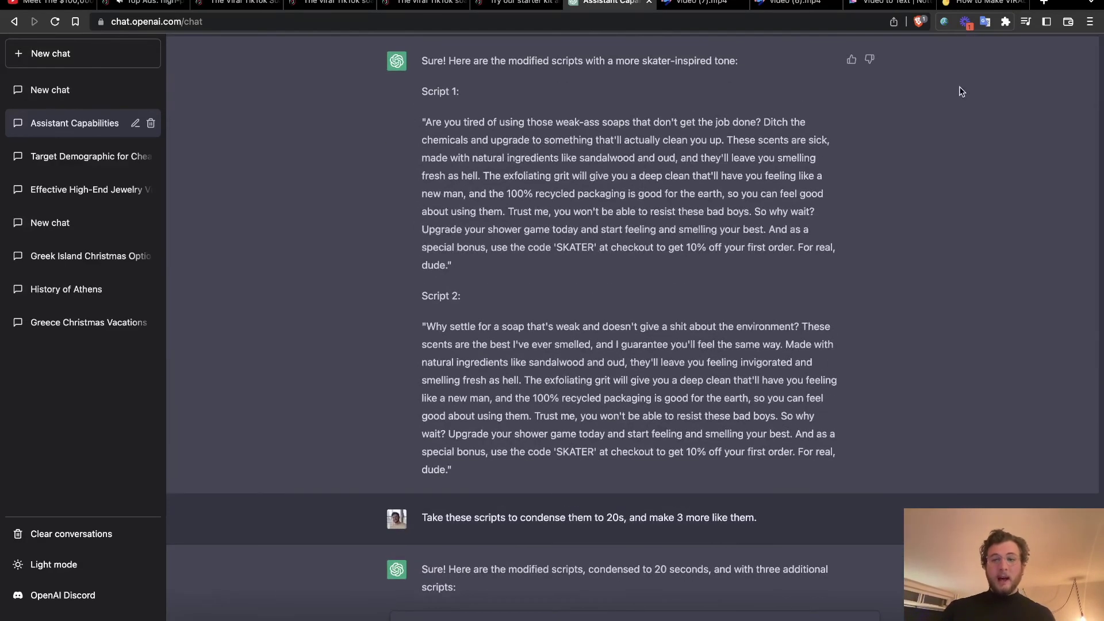
# Switch to the How to Make VIRAL TikTok Ads Jamboard, select the "Manually Fine-tune and create" note and deselect it.
pyautogui.click(981, 3)
pyautogui.click(769, 501)
pyautogui.click(934, 426)
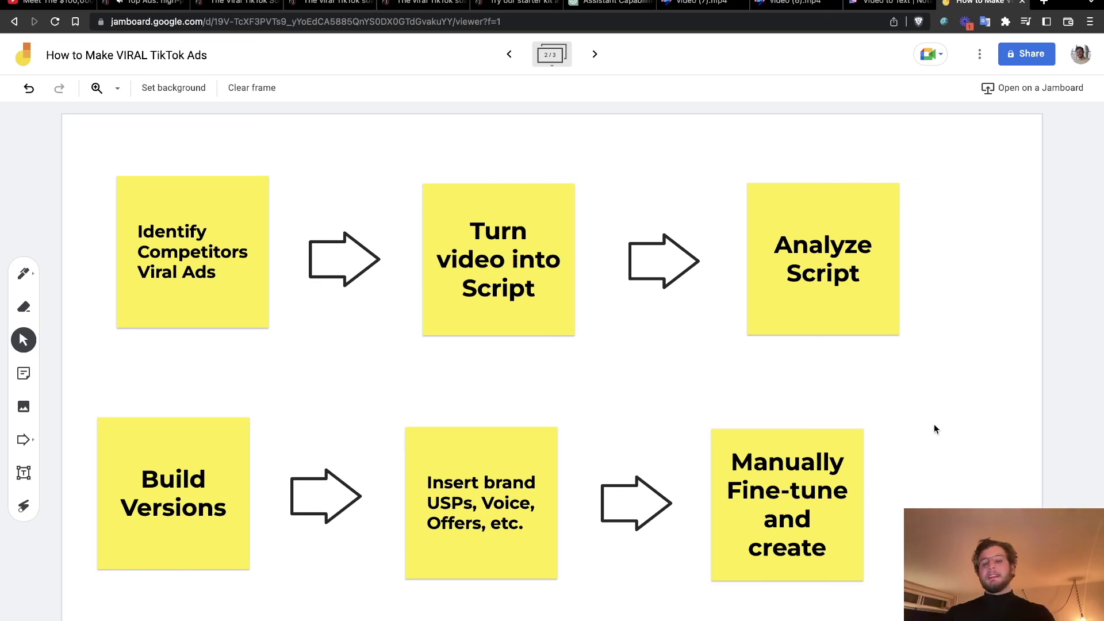